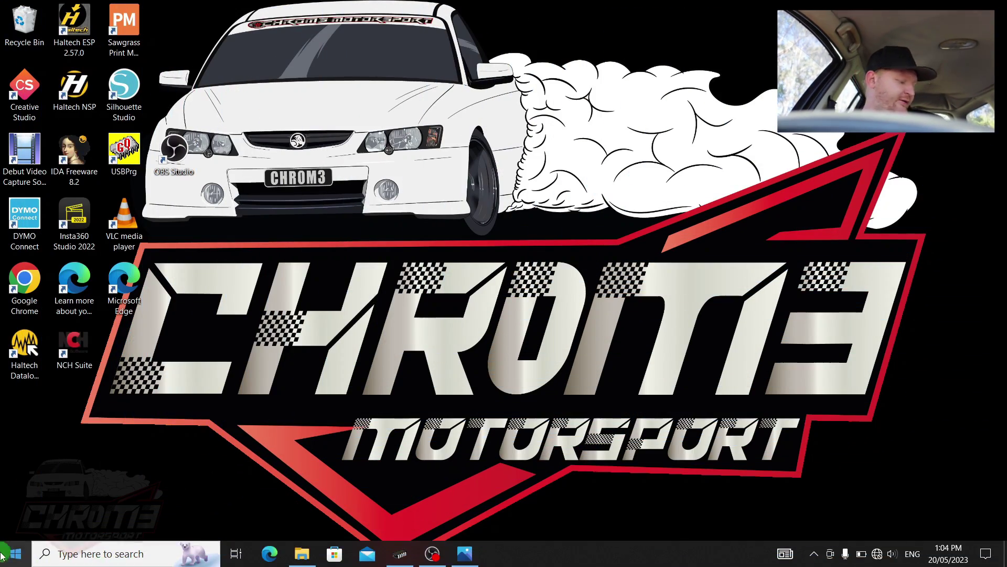
Step: Open Device Manager and check which COM port the USB Serial Port device uses
{"action": "left_click", "coordinate": [3, 555]}
{"action": "type", "text": "dev"}
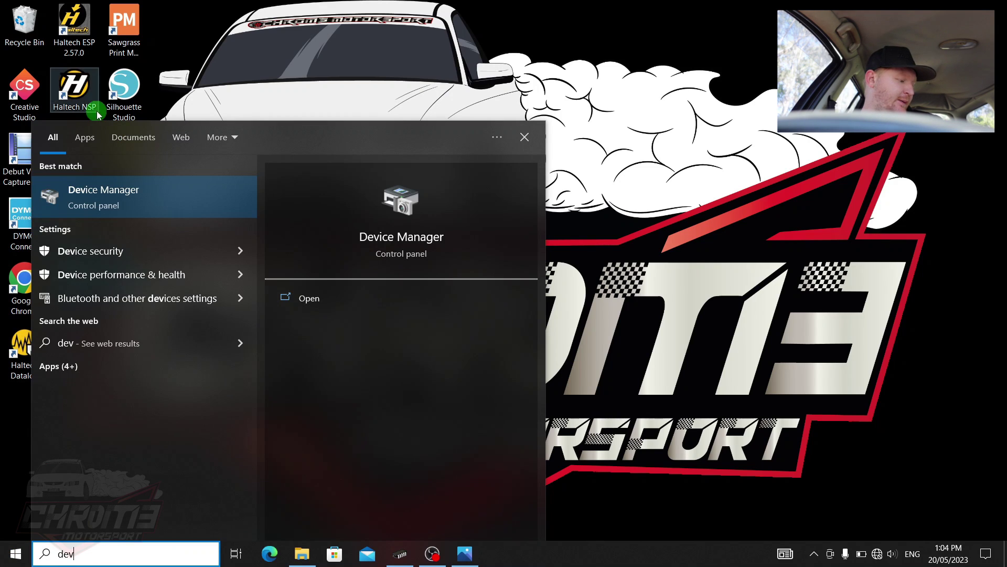
{"action": "left_click", "coordinate": [134, 201]}
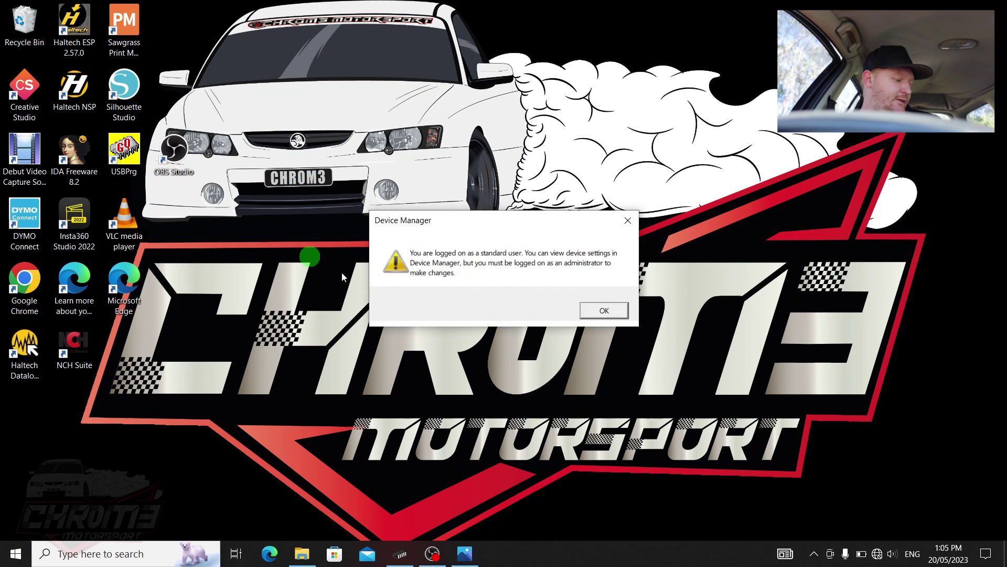
{"action": "left_click", "coordinate": [598, 309]}
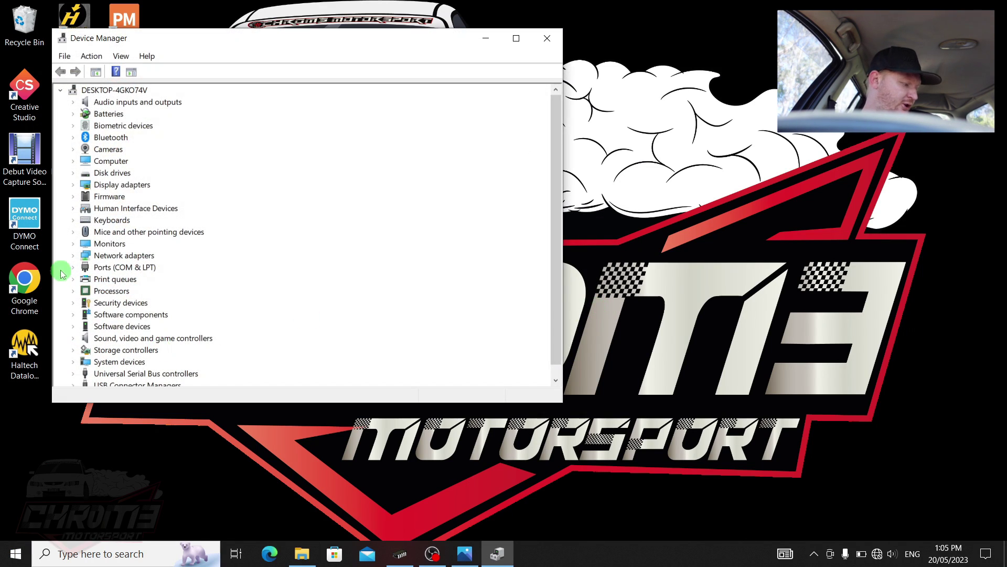
{"action": "left_click", "coordinate": [77, 267]}
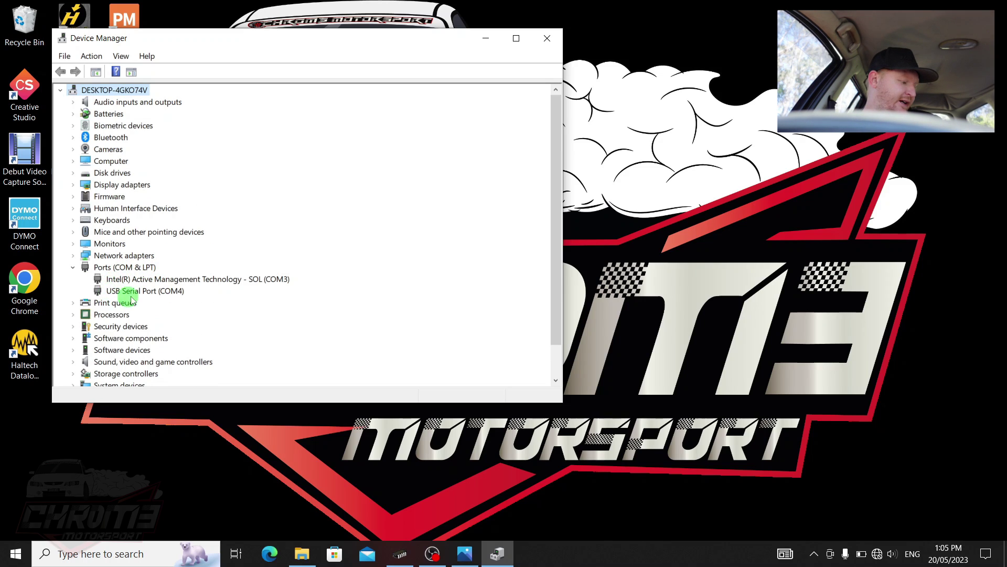
{"action": "left_click", "coordinate": [137, 291]}
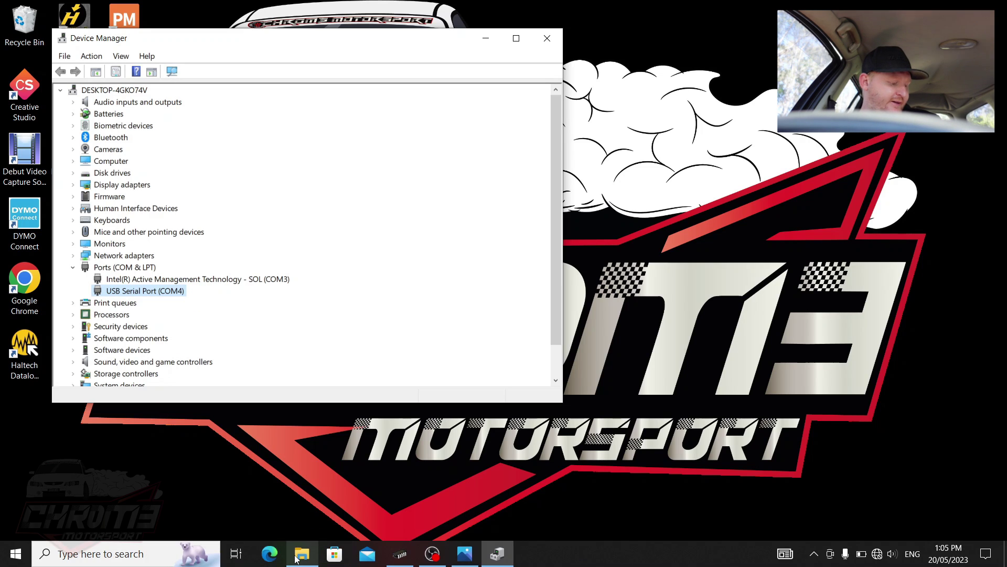
Step: In File Explorer, look through the CM V6 Commodore Tuning Tutorial folder in Documents, including the CH341SER installer in its ALDL Driver subfolder
{"action": "left_click", "coordinate": [296, 557]}
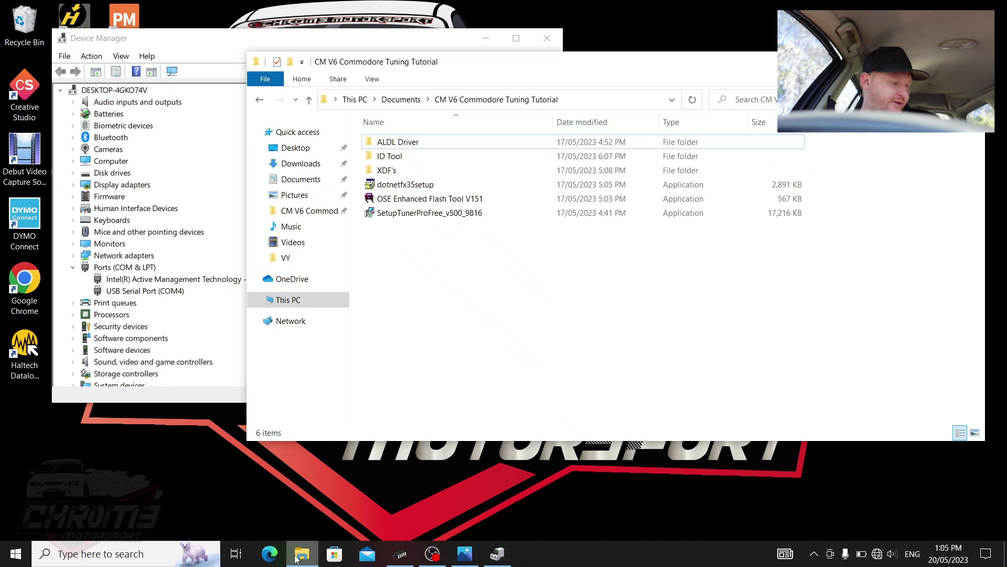
{"action": "left_click", "coordinate": [401, 99]}
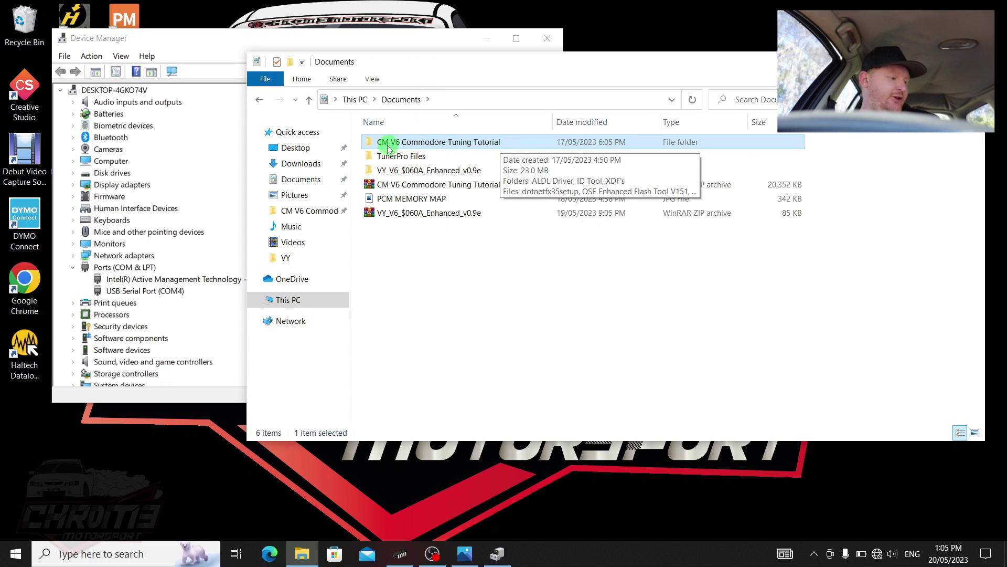
{"action": "double_click", "coordinate": [478, 143]}
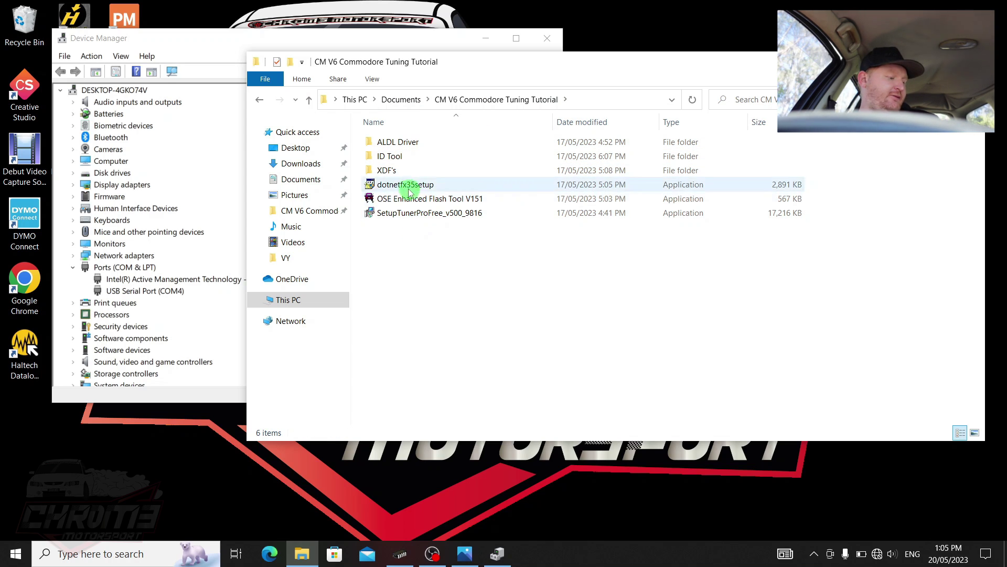
{"action": "double_click", "coordinate": [418, 144]}
{"action": "left_click", "coordinate": [476, 100]}
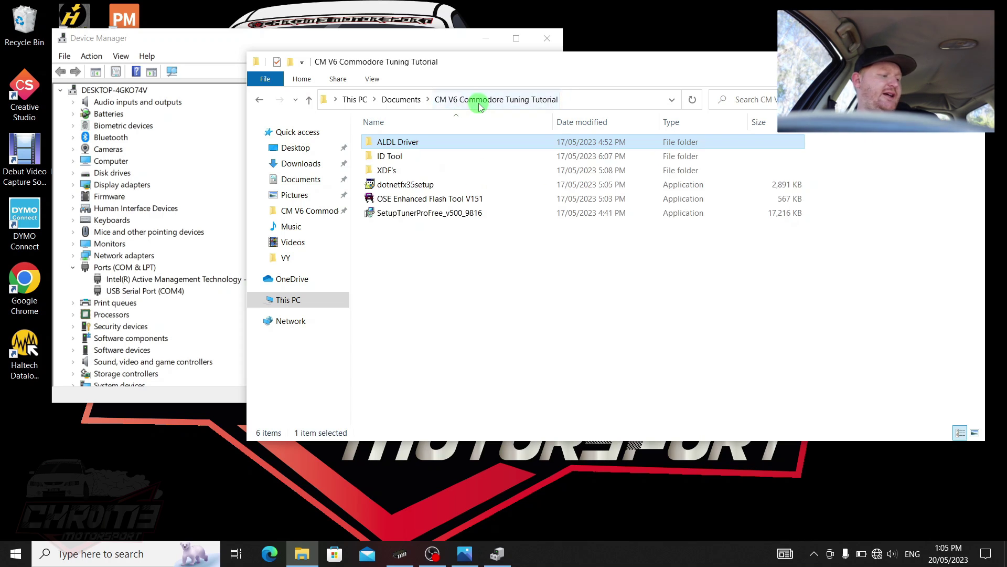
{"action": "mouse_move", "coordinate": [437, 250]}
{"action": "left_mouse_down"}
{"action": "mouse_move", "coordinate": [433, 141]}
{"action": "mouse_move", "coordinate": [429, 206]}
{"action": "mouse_move", "coordinate": [439, 240]}
{"action": "left_mouse_up"}
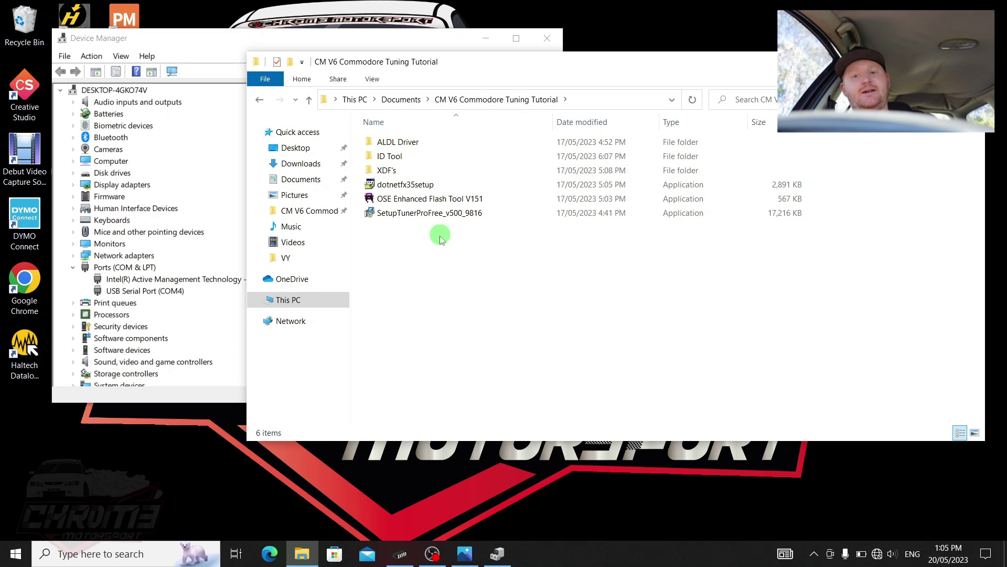
{"action": "double_click", "coordinate": [401, 142]}
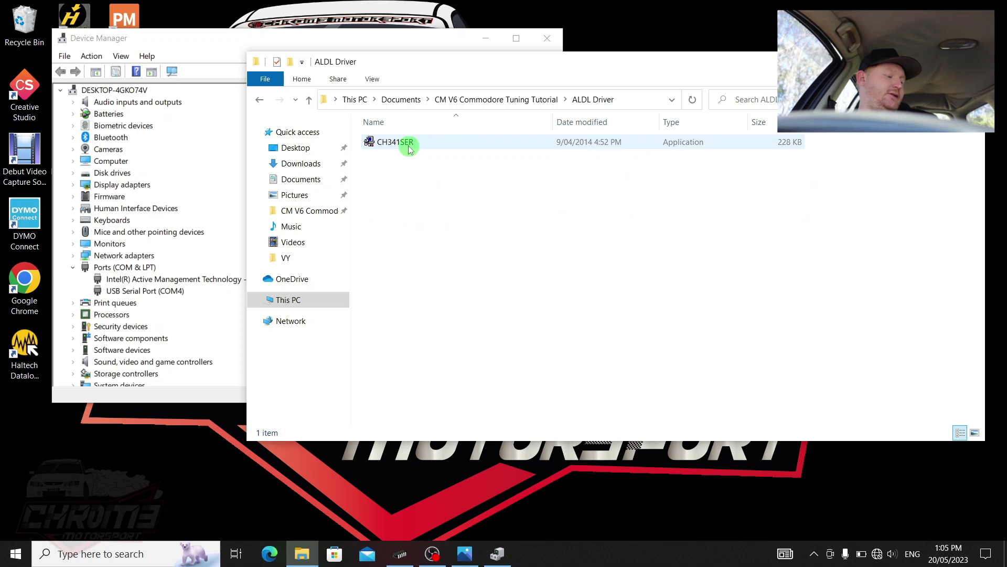
{"action": "left_click", "coordinate": [484, 98]}
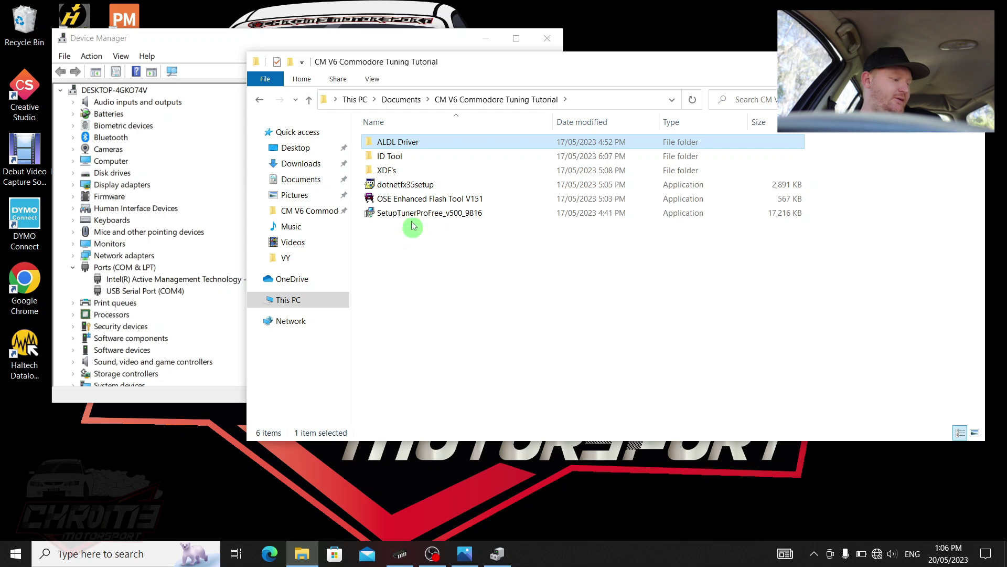
Step: Launch OSE Enhanced Flash Tool V151 and set its user preferences to vehicle Flash PCM in Vehicle and interface USB ALDL
{"action": "double_click", "coordinate": [407, 203]}
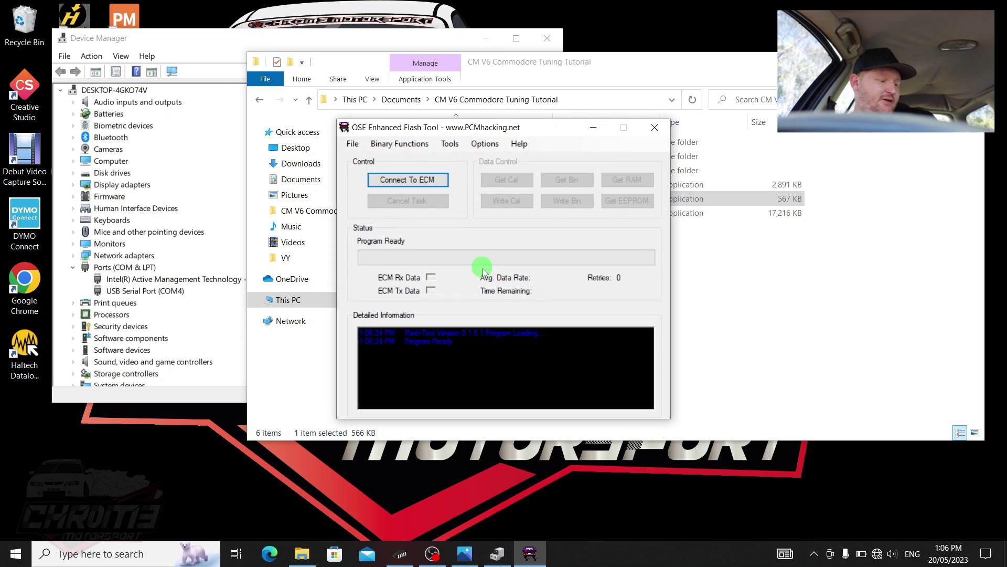
{"action": "left_click", "coordinate": [484, 145]}
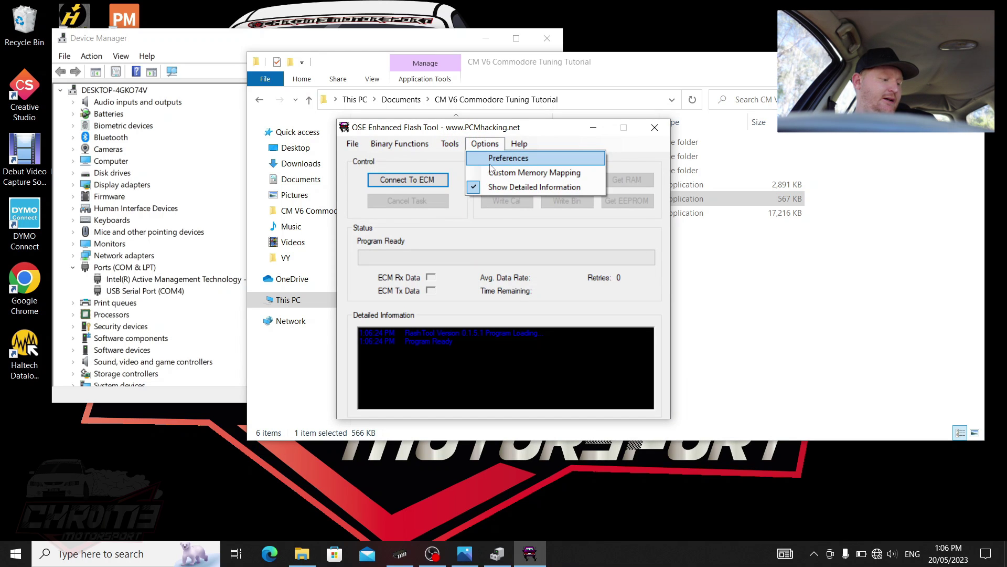
{"action": "left_click", "coordinate": [491, 168]}
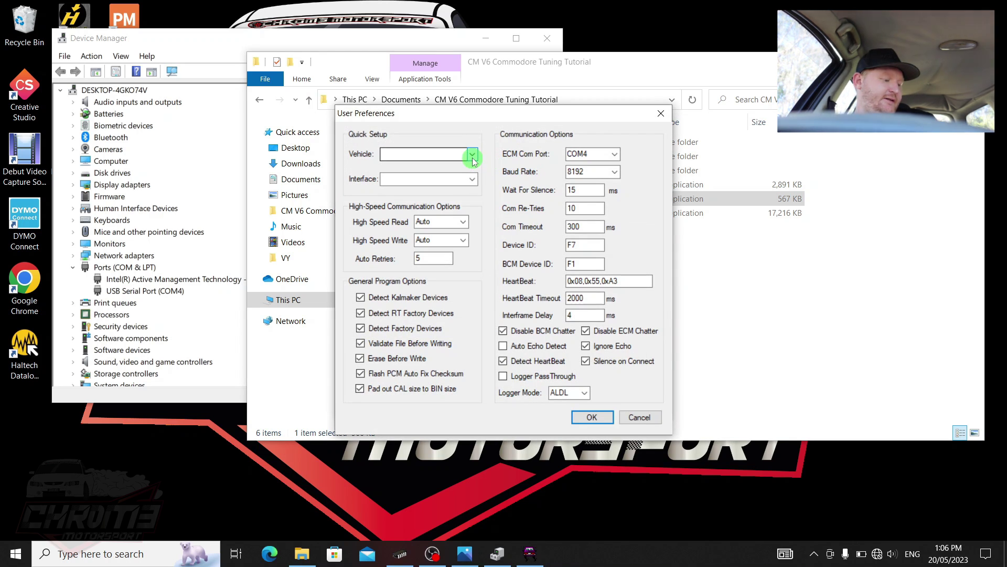
{"action": "left_click", "coordinate": [472, 155]}
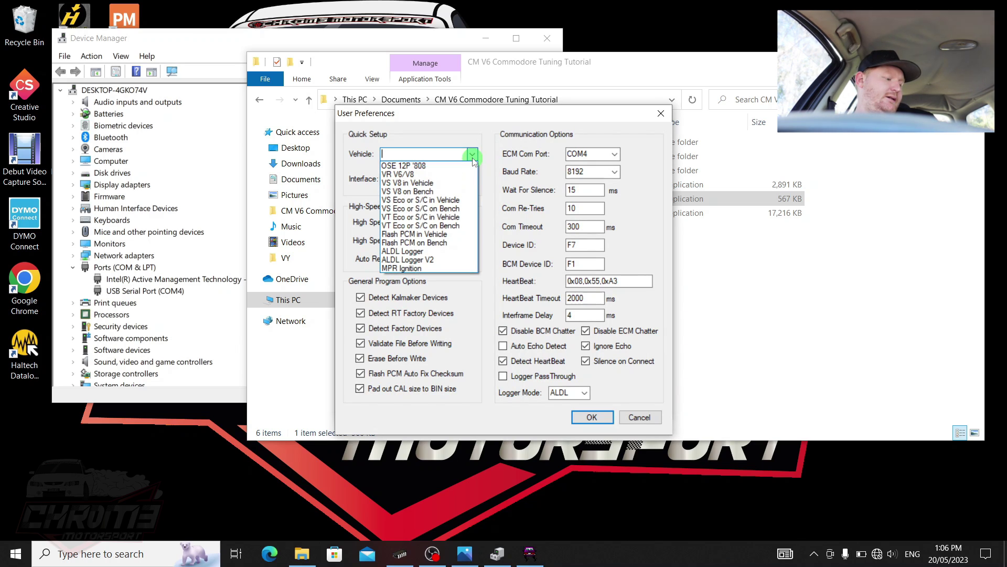
{"action": "left_click", "coordinate": [442, 236]}
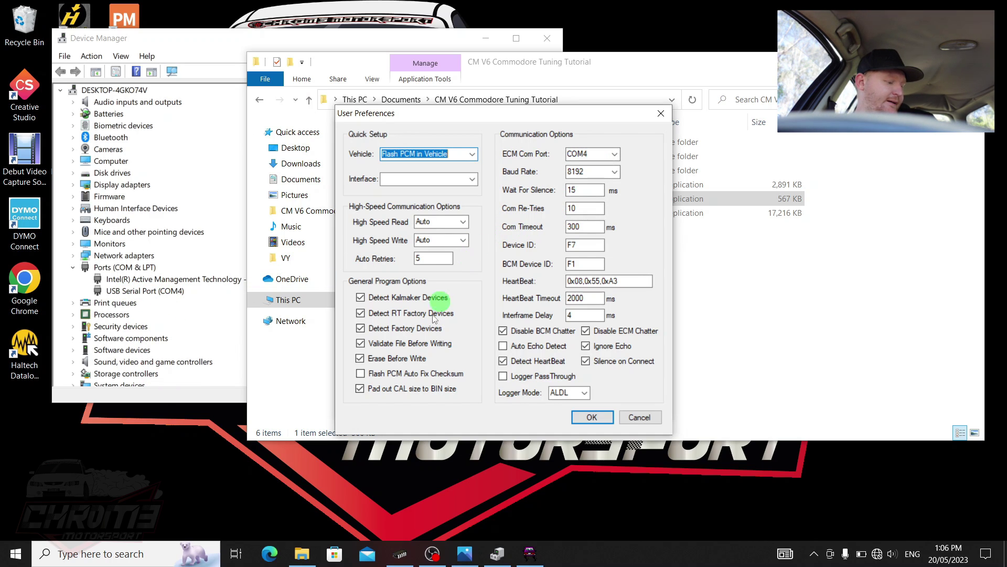
{"action": "left_click", "coordinate": [472, 179]}
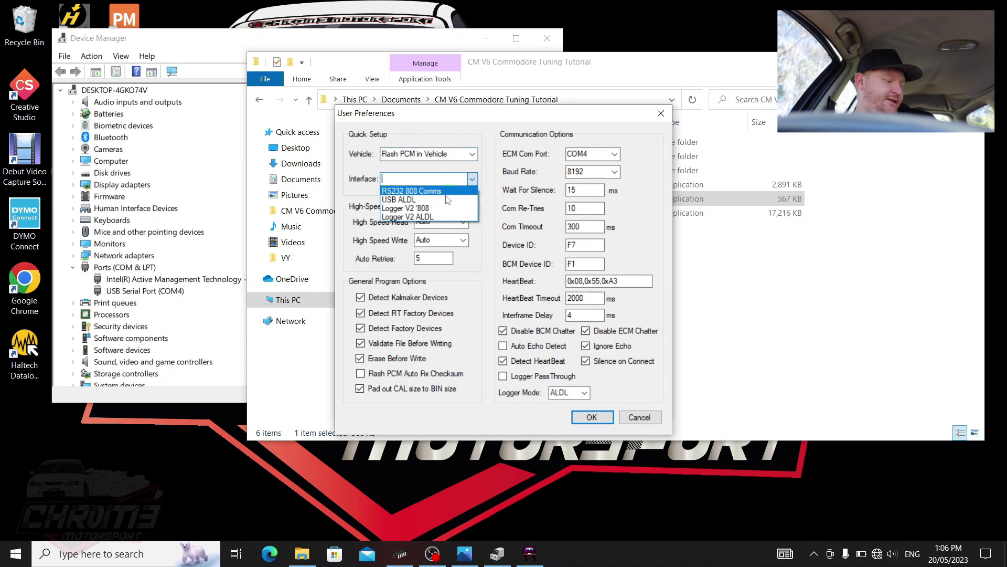
{"action": "left_click", "coordinate": [443, 202]}
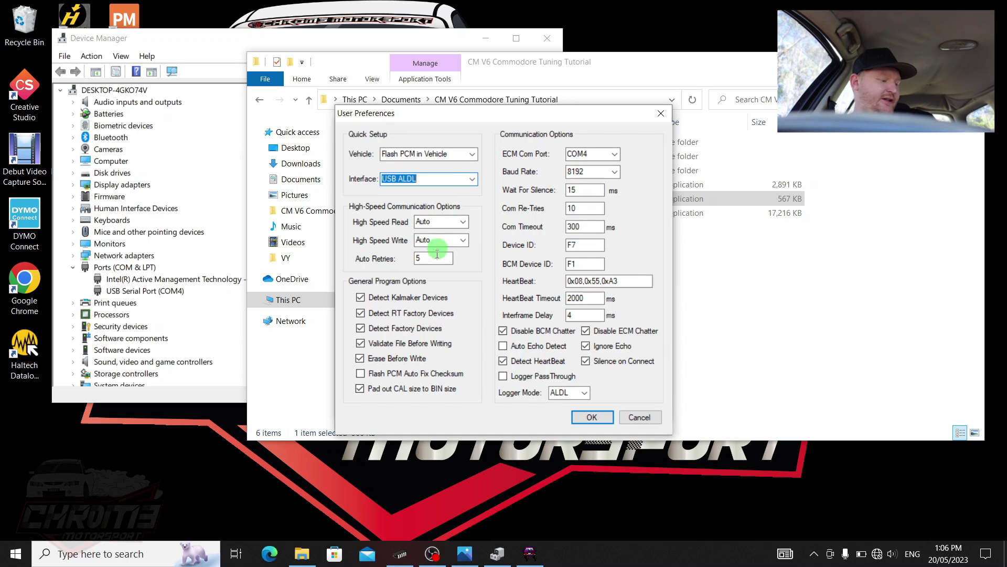
Step: Enable Flash PCM Auto Fix Checksum and save the user preferences
{"action": "left_click", "coordinate": [360, 374]}
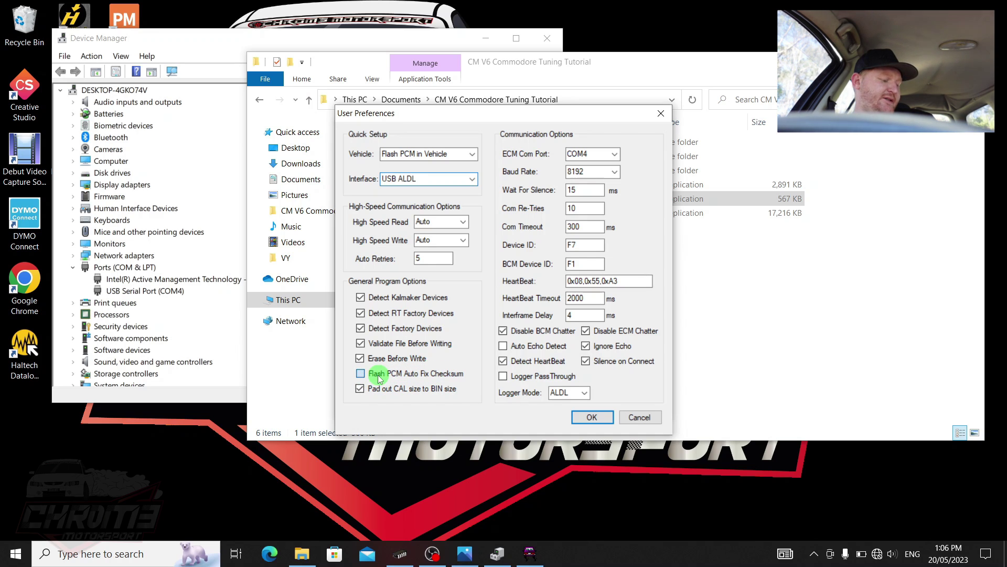
{"action": "left_click", "coordinate": [377, 374]}
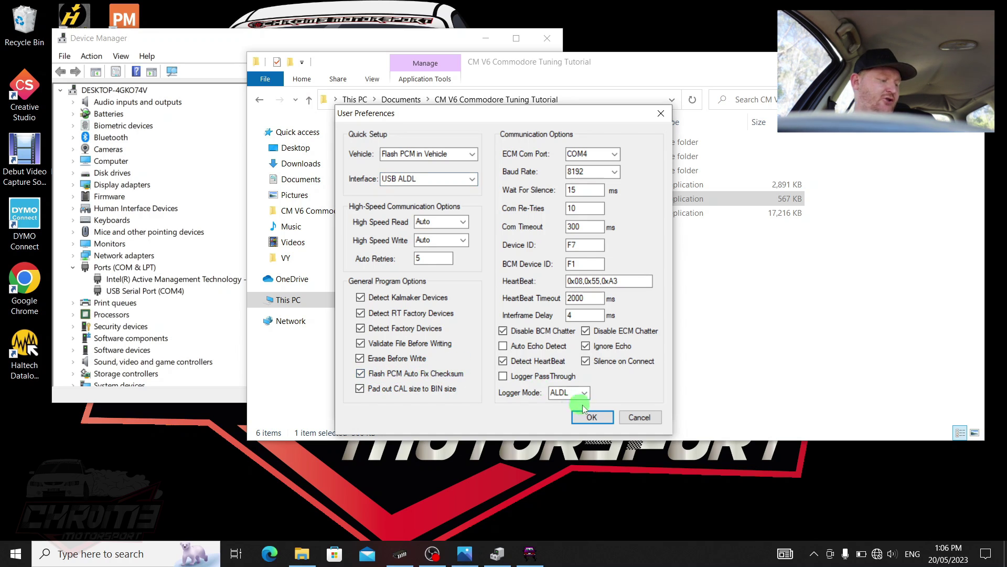
{"action": "left_click", "coordinate": [593, 426]}
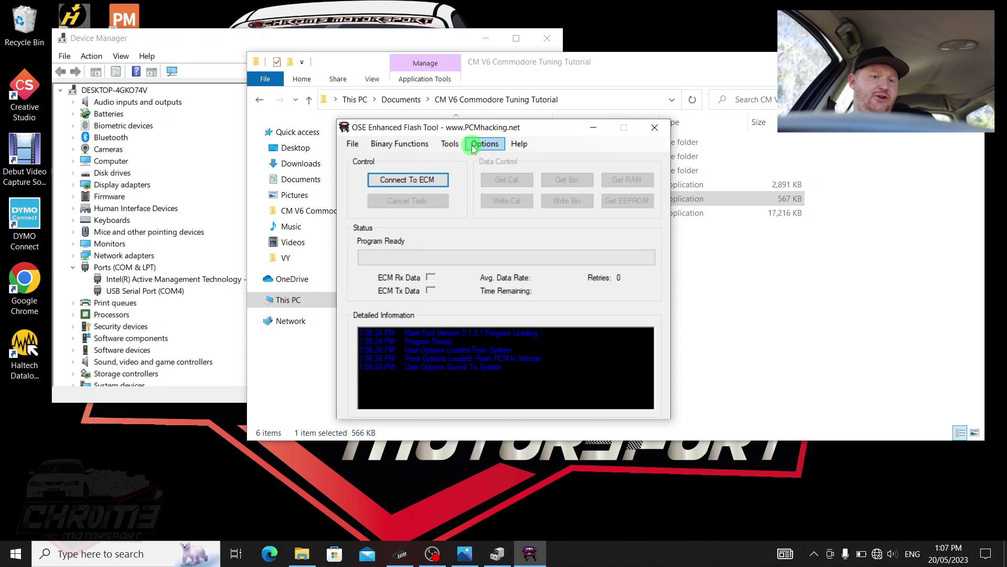
Step: Connect to the vehicle's ECM and start reading its full binary
{"action": "left_click", "coordinate": [415, 180]}
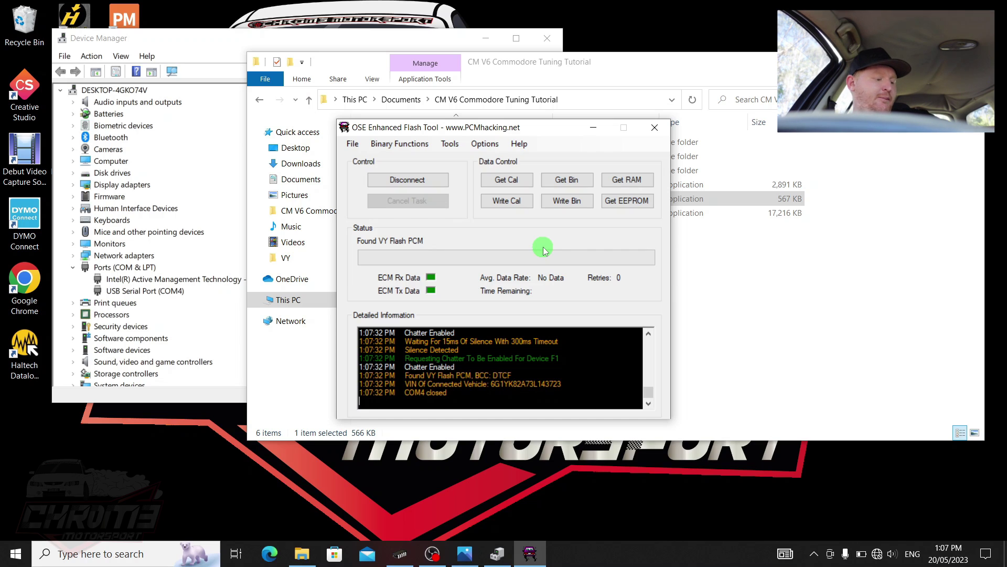
{"action": "left_click", "coordinate": [567, 180]}
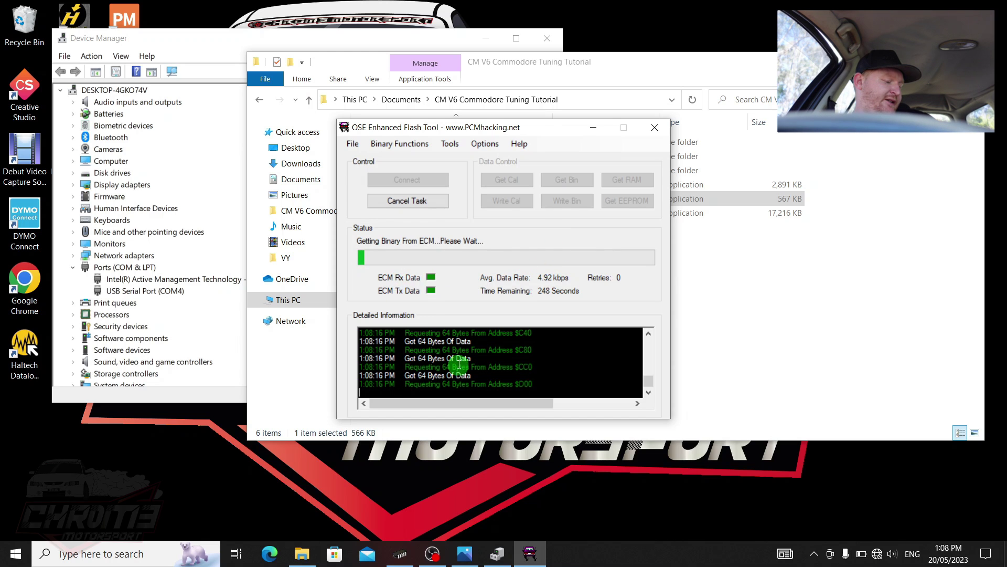
Step: Switch to TunerPro and point out its installer, SetupTunerProFree_v500_9816, in the tutorial folder in File Explorer
{"action": "left_click", "coordinate": [401, 556]}
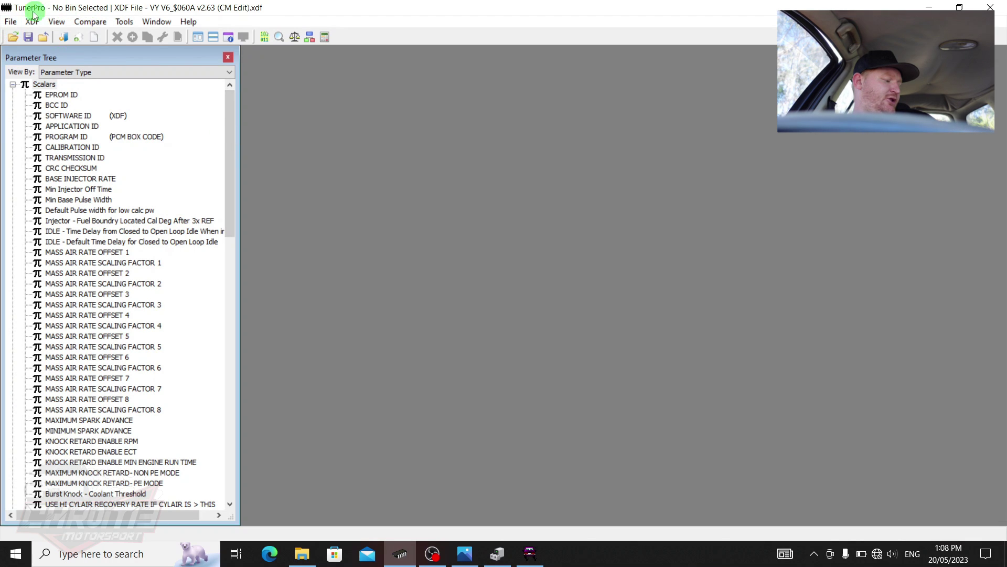
{"action": "left_click", "coordinate": [303, 554]}
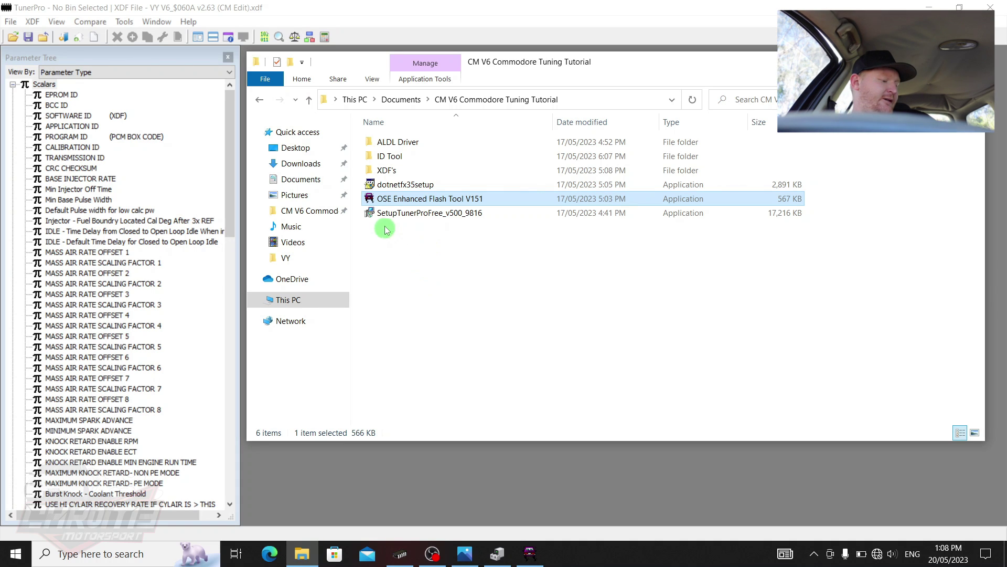
{"action": "left_click", "coordinate": [420, 213]}
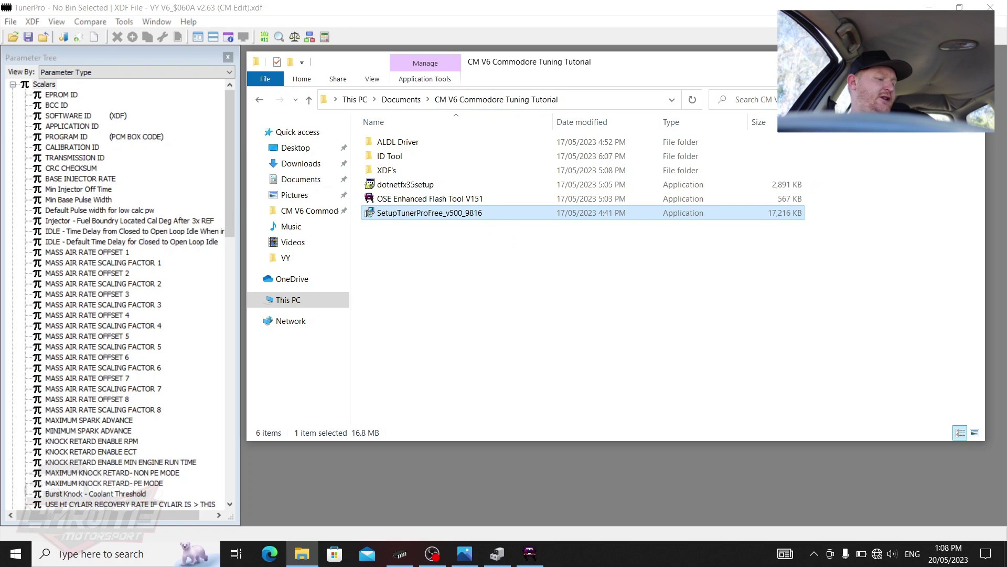
{"action": "key", "text": "alt+Tab"}
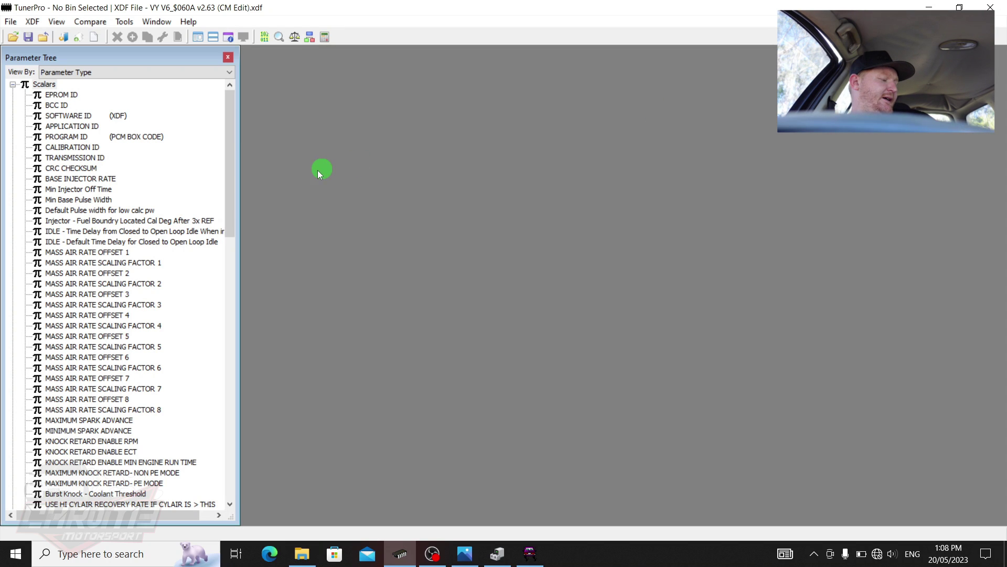
Step: View the XDF files available in the VY folder without opening one, and look through the loaded definition's scalars and flags
{"action": "left_click", "coordinate": [38, 26]}
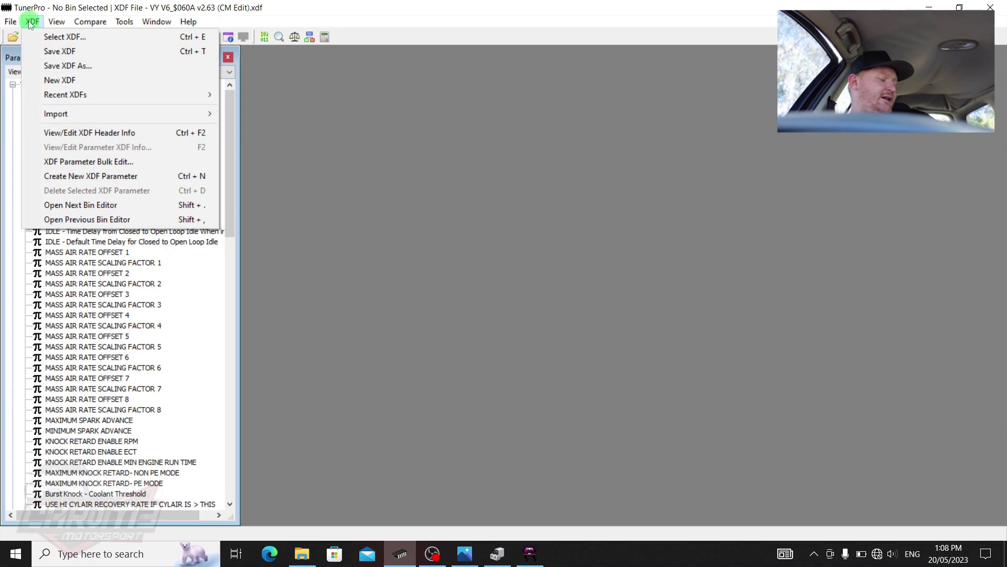
{"action": "left_click", "coordinate": [60, 37]}
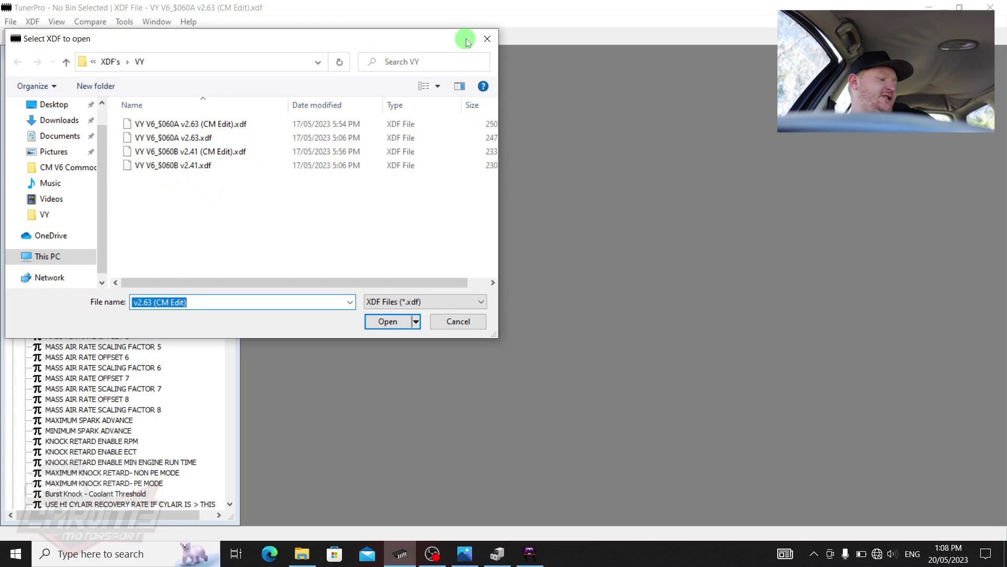
{"action": "left_click", "coordinate": [487, 38]}
{"action": "left_click_drag", "start_coordinate": [229, 133], "coordinate": [263, 394]}
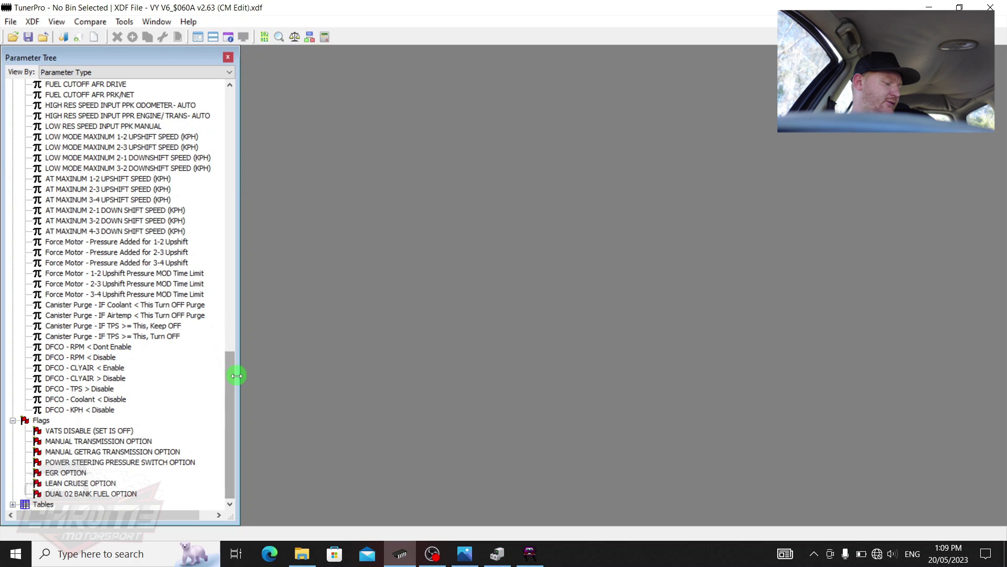
Step: Load the definition file VY V6_$060A v2.63 (CM Edit).xdf and expand its Scalars category to browse the parameters
{"action": "left_click", "coordinate": [33, 22]}
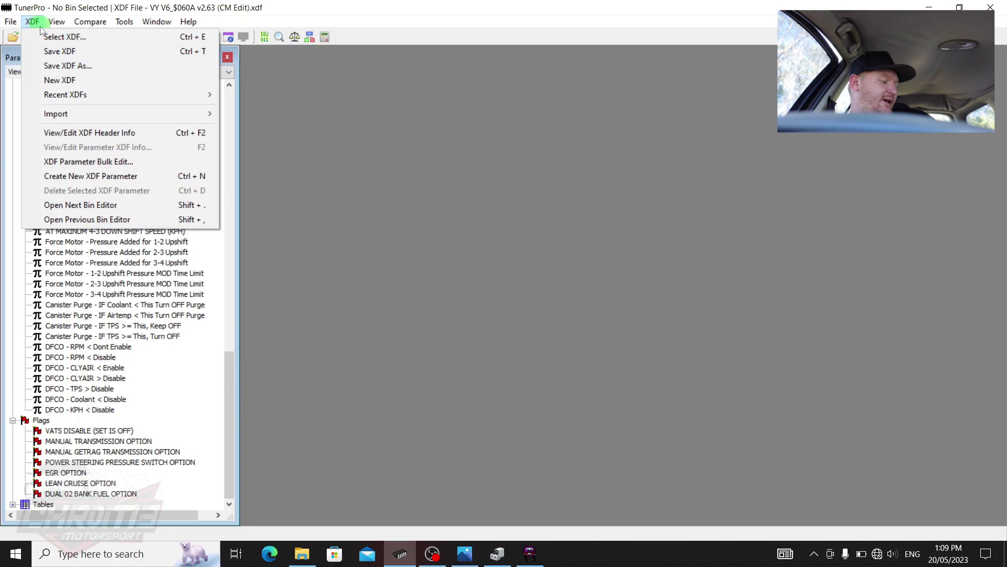
{"action": "left_click", "coordinate": [50, 36]}
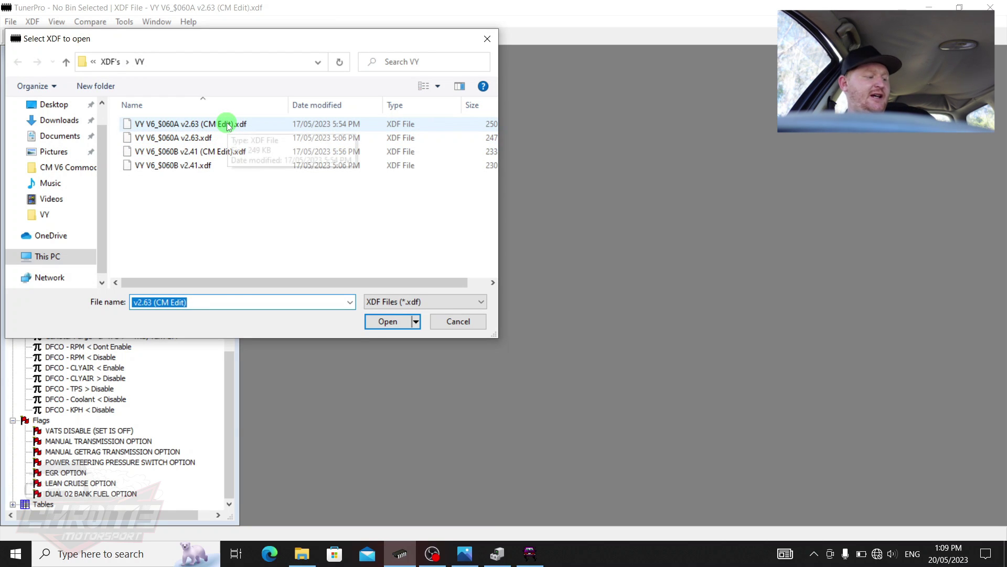
{"action": "double_click", "coordinate": [227, 124]}
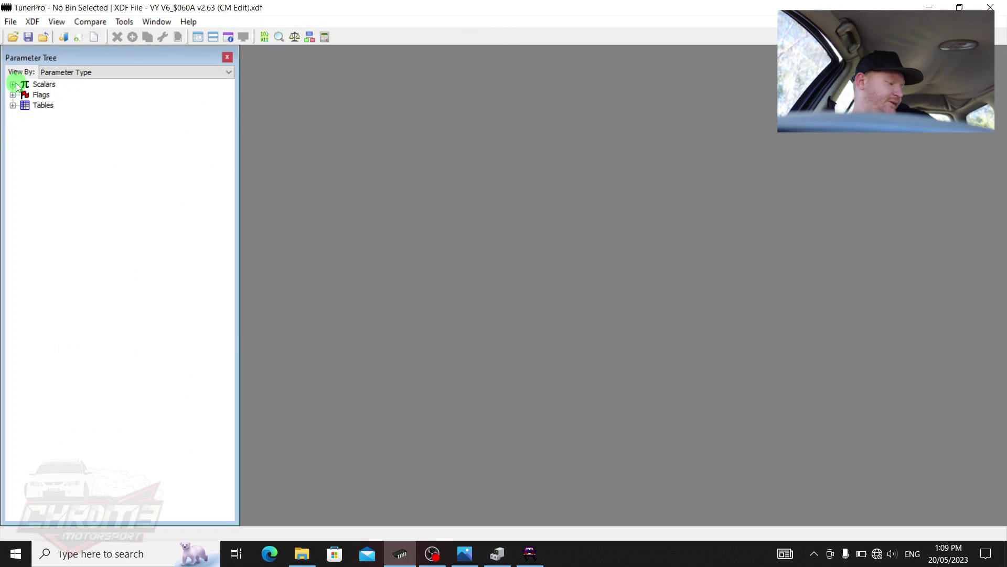
{"action": "left_click", "coordinate": [15, 84]}
{"action": "left_click_drag", "start_coordinate": [227, 112], "coordinate": [262, 325]}
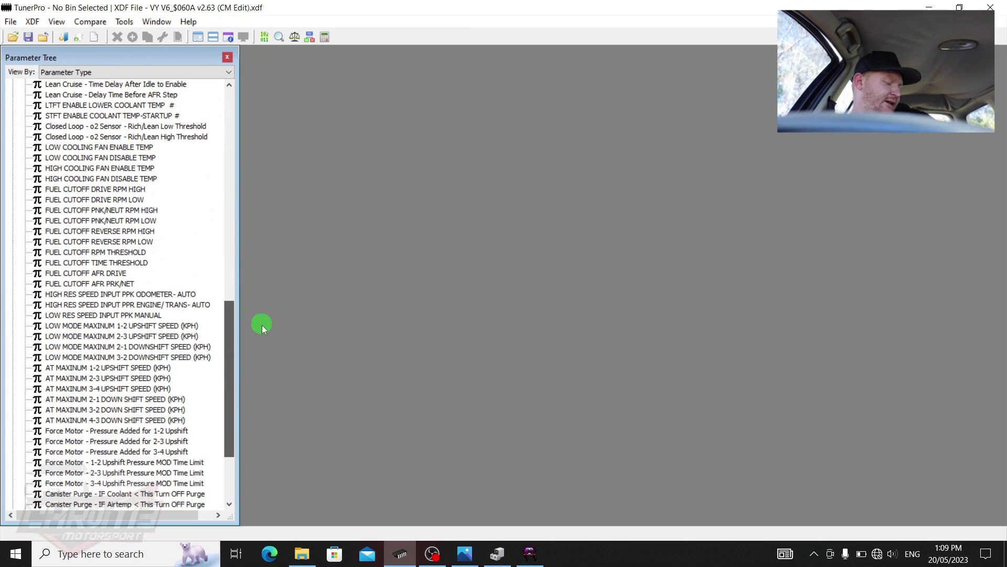
Step: Look at the automatic and low-mode maximum 1-2 upshift speed scalars, leaving both without saving
{"action": "double_click", "coordinate": [142, 367]}
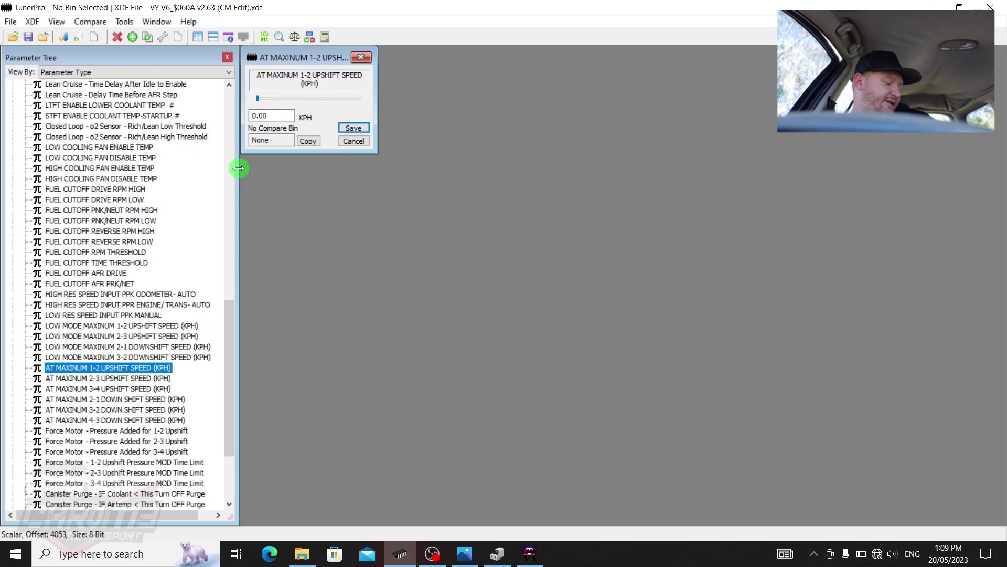
{"action": "left_click", "coordinate": [119, 326]}
{"action": "double_click", "coordinate": [119, 328]}
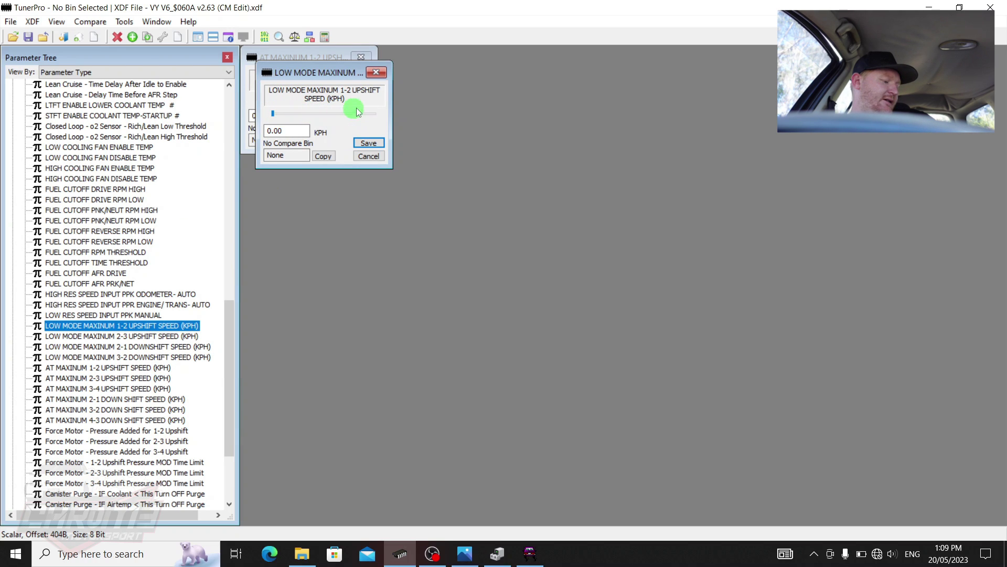
{"action": "left_click", "coordinate": [368, 156]}
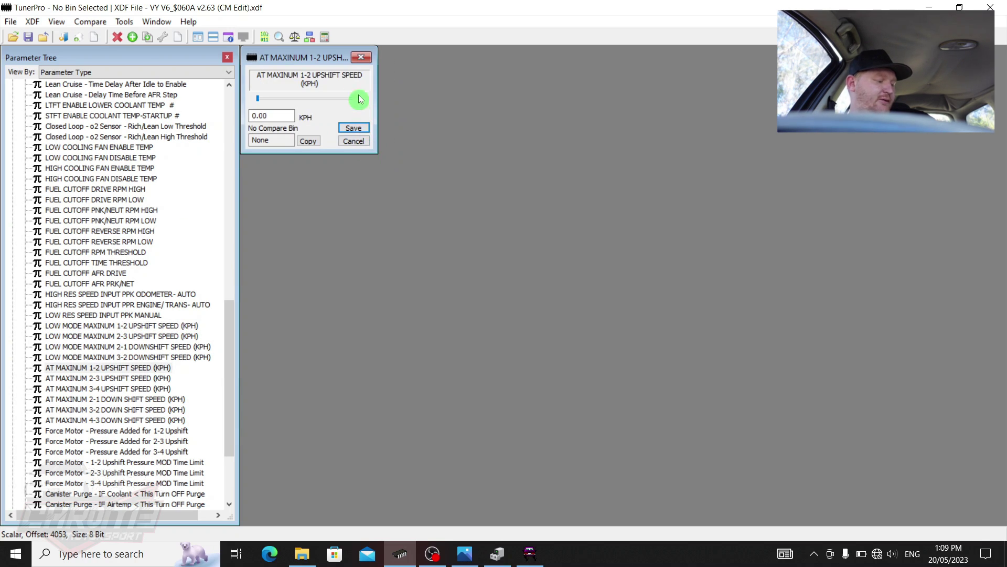
{"action": "left_click", "coordinate": [361, 58]}
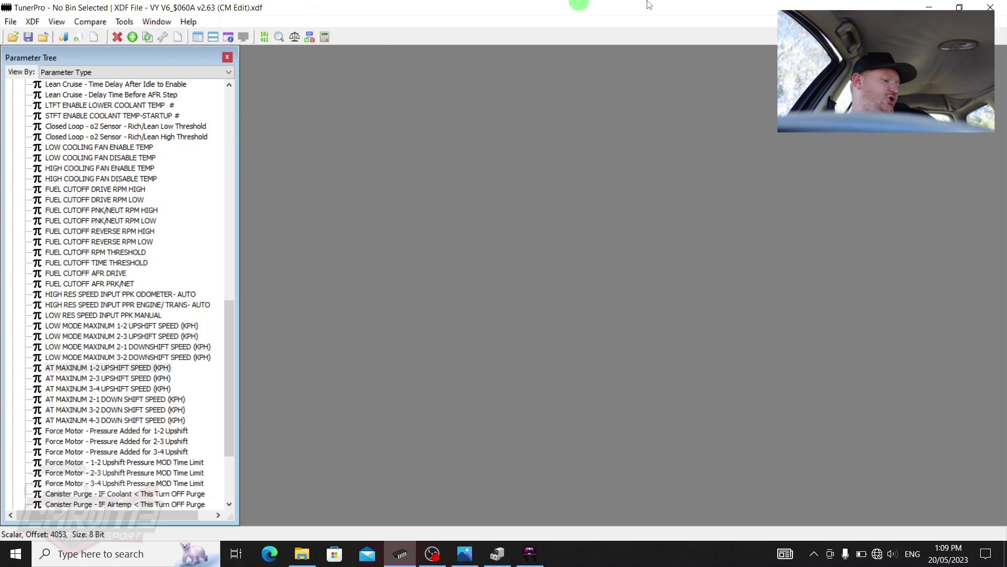
Step: Leave TunerPro to check the binary read in OSE Enhanced Flash Tool, and review the PCM MEMORY MAP.jpg image in Photos
{"action": "left_click", "coordinate": [922, 6]}
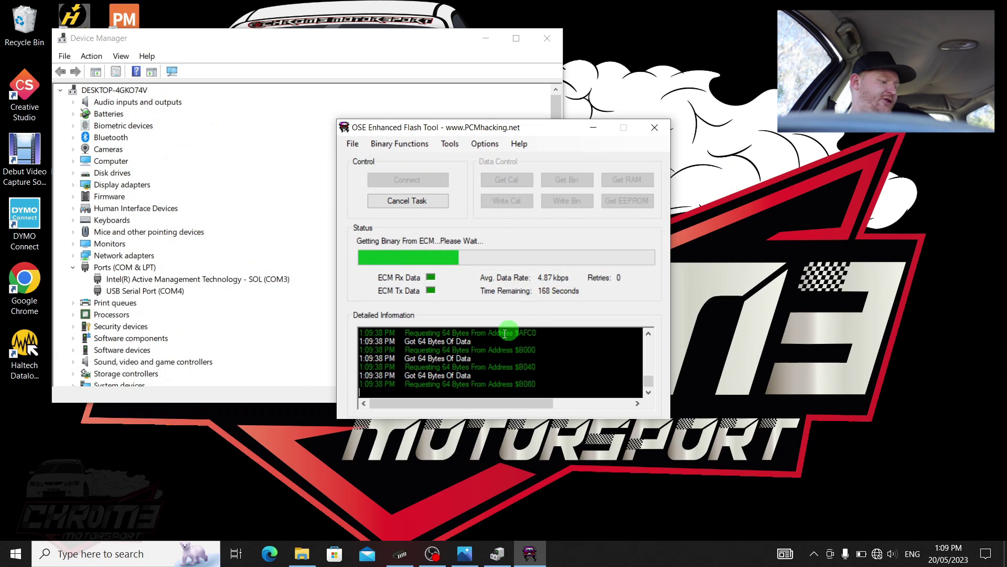
{"action": "left_click", "coordinate": [481, 38]}
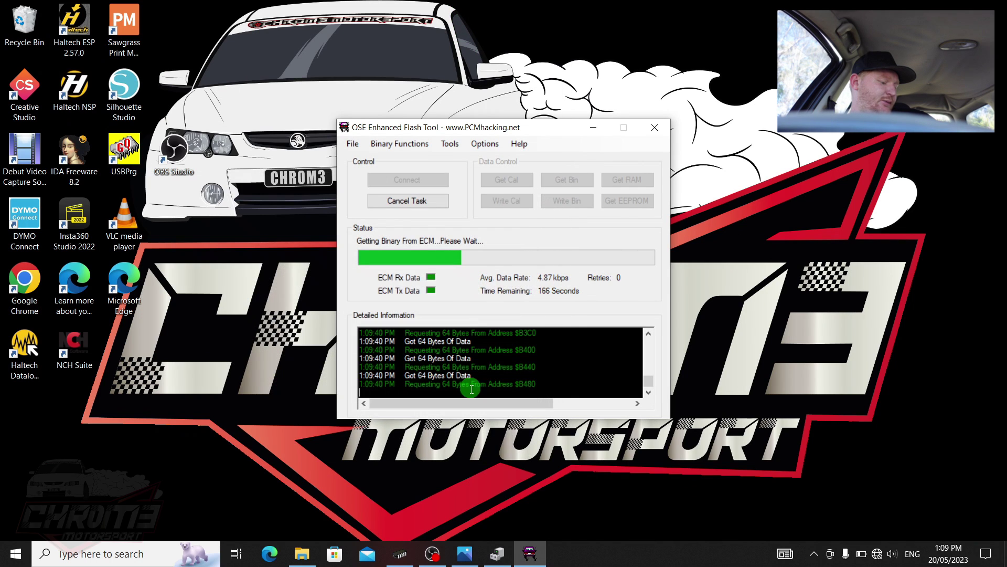
{"action": "left_click", "coordinate": [469, 556]}
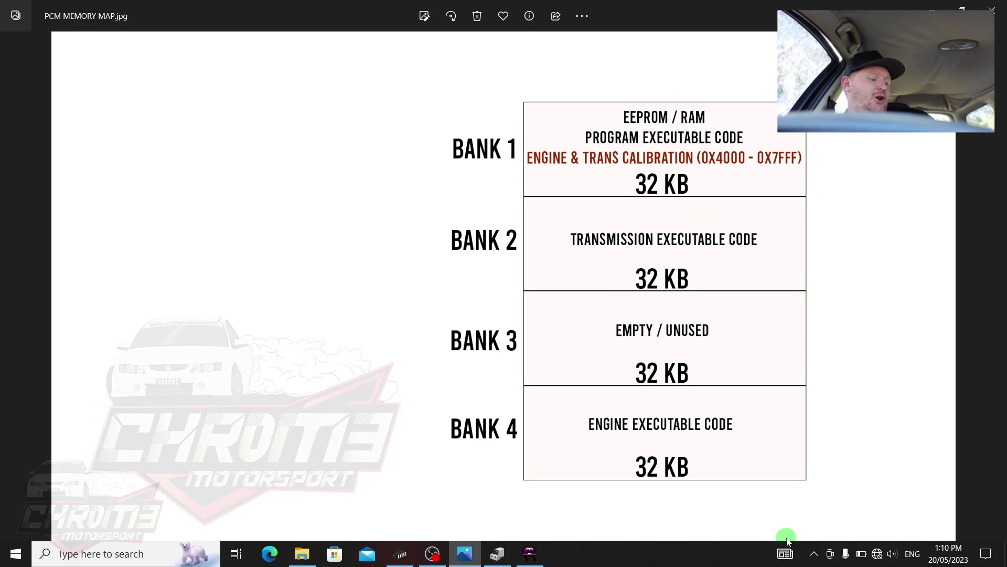
{"action": "left_click", "coordinate": [927, 7]}
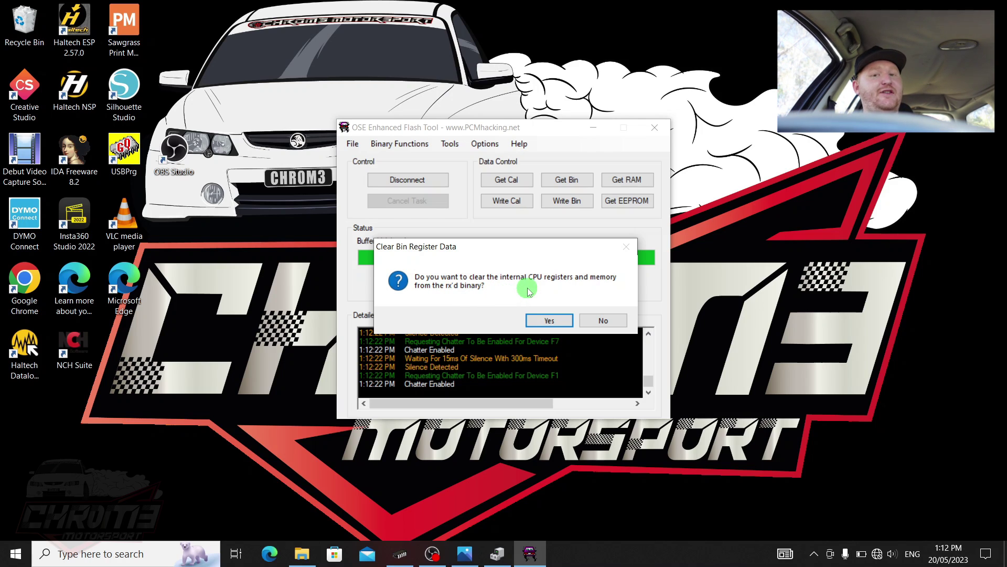
Step: Decline clearing the internal CPU registers and memory from the received binary, and save it as wagstk in Documents
{"action": "left_click", "coordinate": [601, 319]}
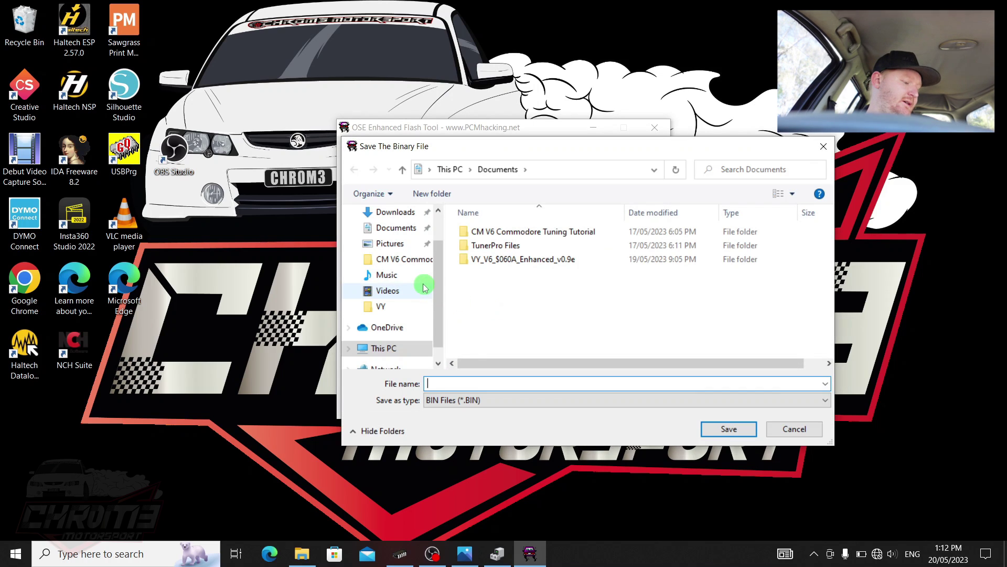
{"action": "type", "text": "wagstk"}
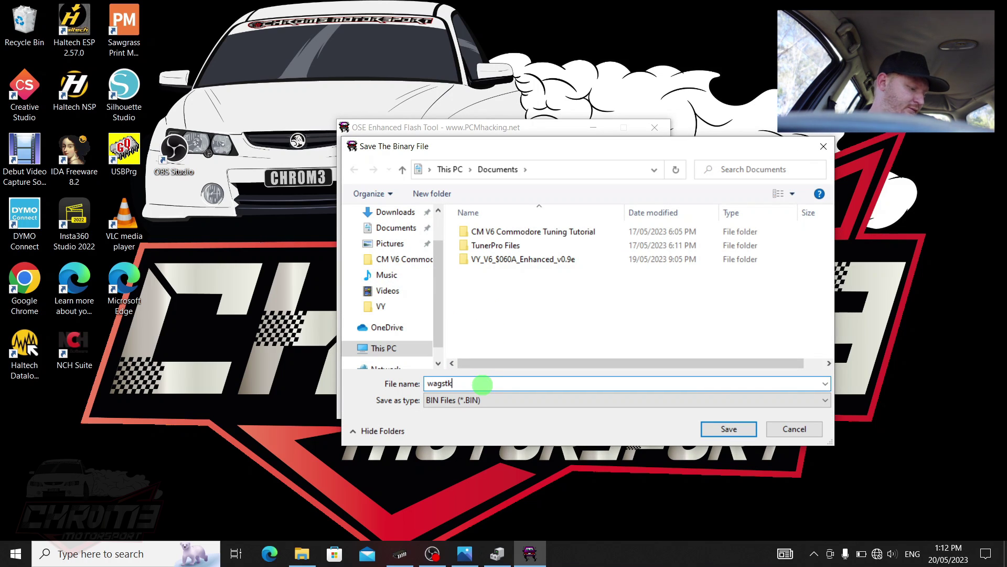
{"action": "left_click", "coordinate": [720, 431]}
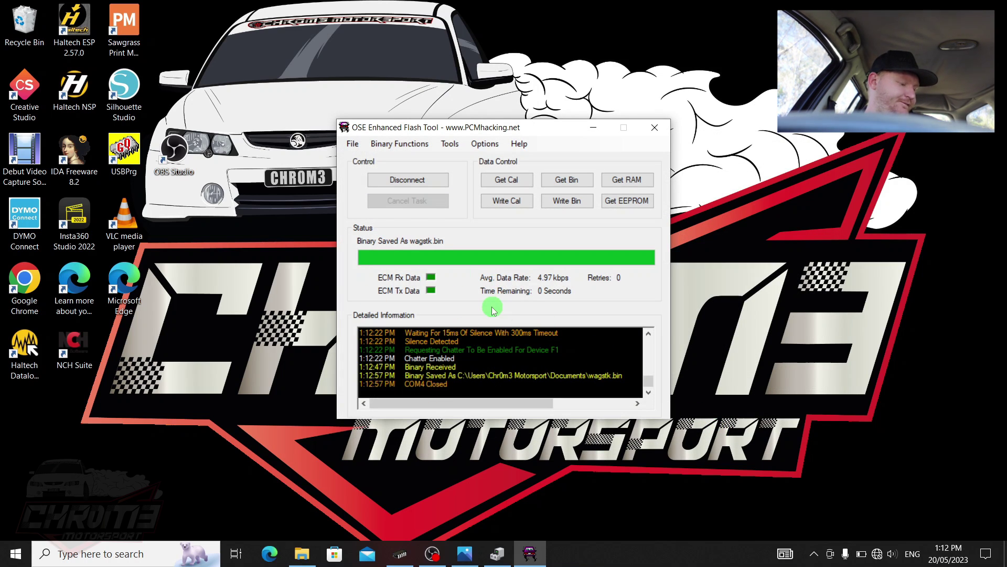
Step: Launch Memcal ID Tool from the tutorial's ID Tool folder and identify the wagstk.bin file
{"action": "left_click", "coordinate": [302, 553]}
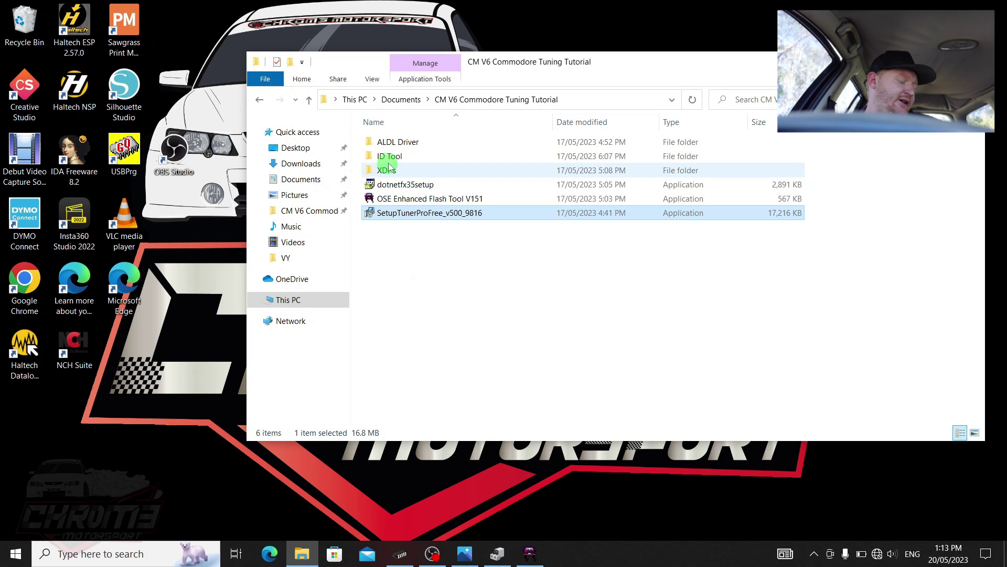
{"action": "double_click", "coordinate": [387, 156]}
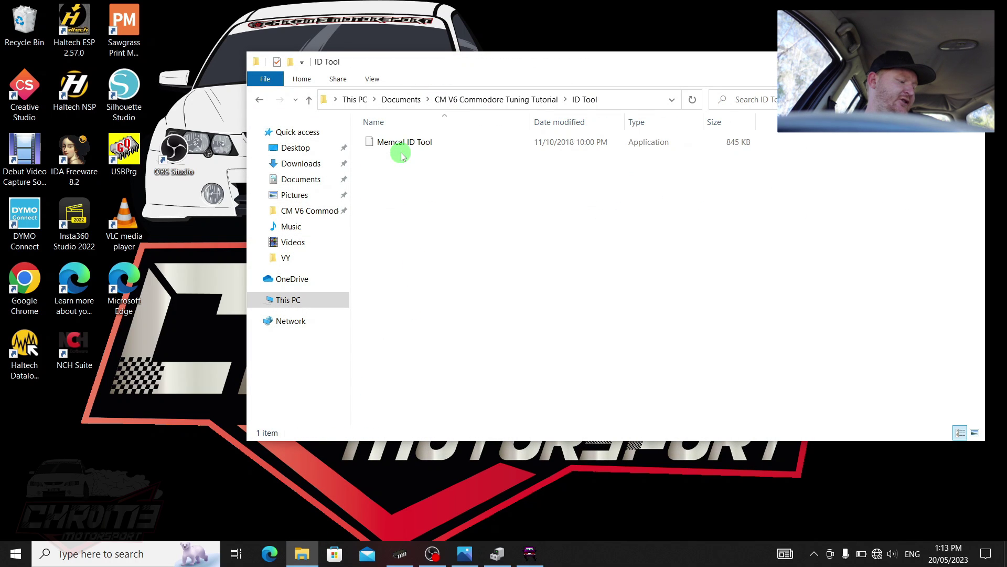
{"action": "double_click", "coordinate": [448, 144]}
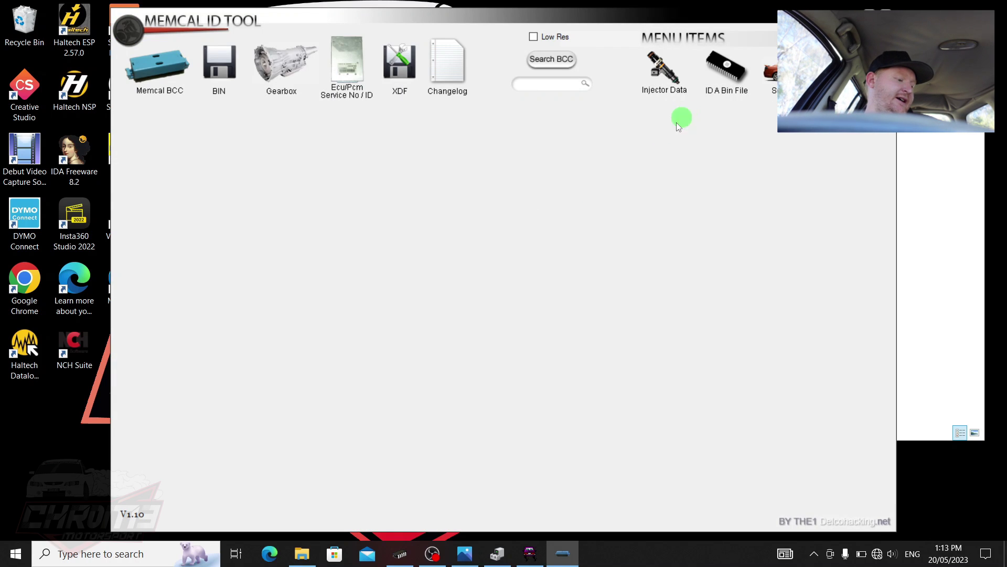
{"action": "left_click", "coordinate": [728, 74]}
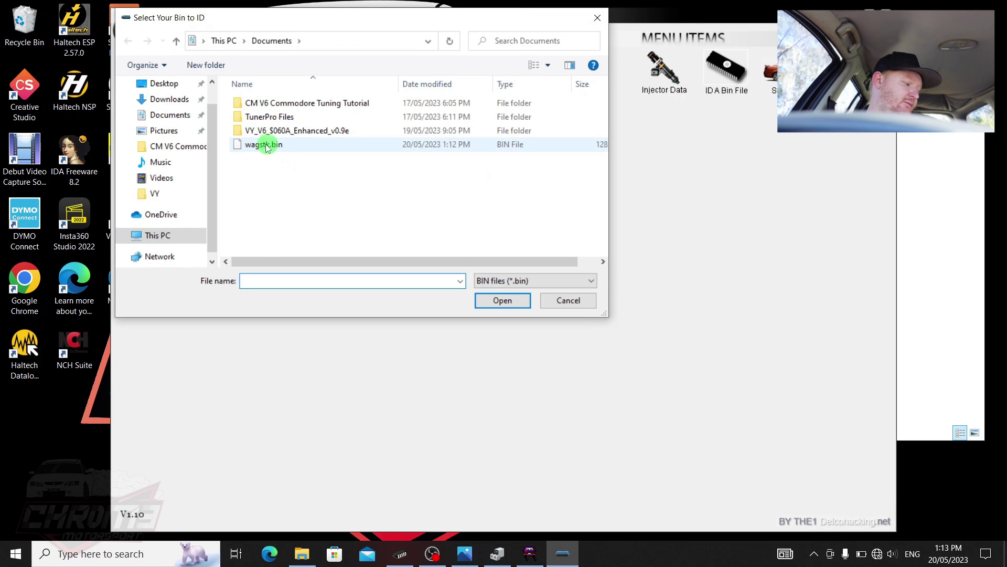
{"action": "double_click", "coordinate": [266, 145]}
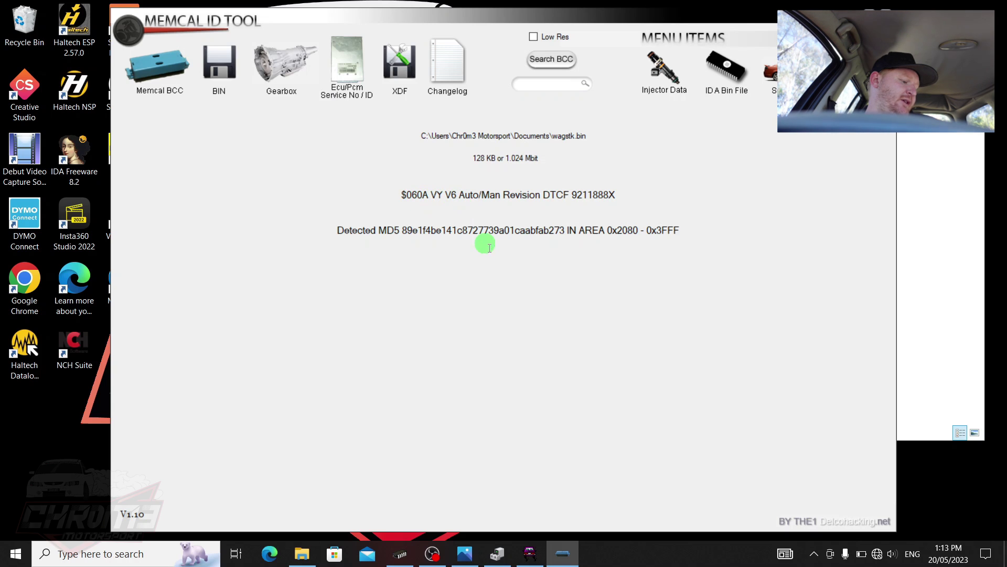
Step: Switch to TunerPro and load the definition file VY V6_$060A v2.63 (CM Edit).xdf
{"action": "left_click", "coordinate": [402, 553]}
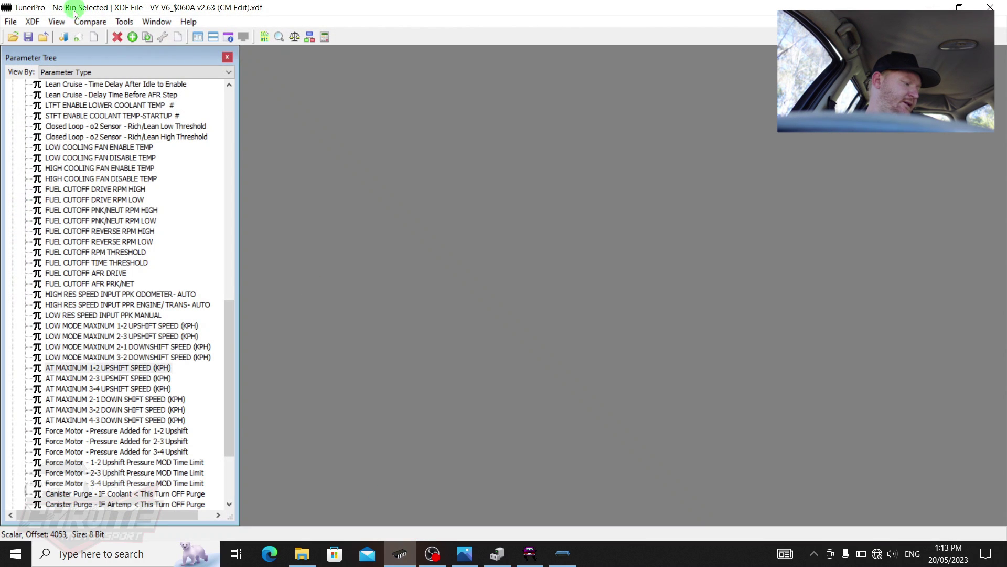
{"action": "left_click", "coordinate": [32, 21]}
{"action": "left_click", "coordinate": [33, 35]}
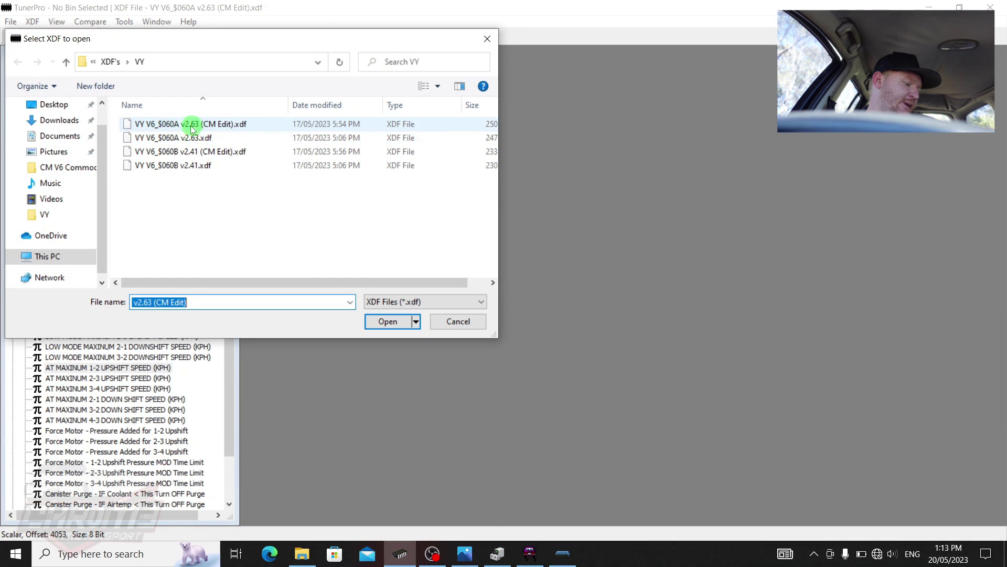
{"action": "left_click", "coordinate": [191, 129]}
{"action": "double_click", "coordinate": [191, 128]}
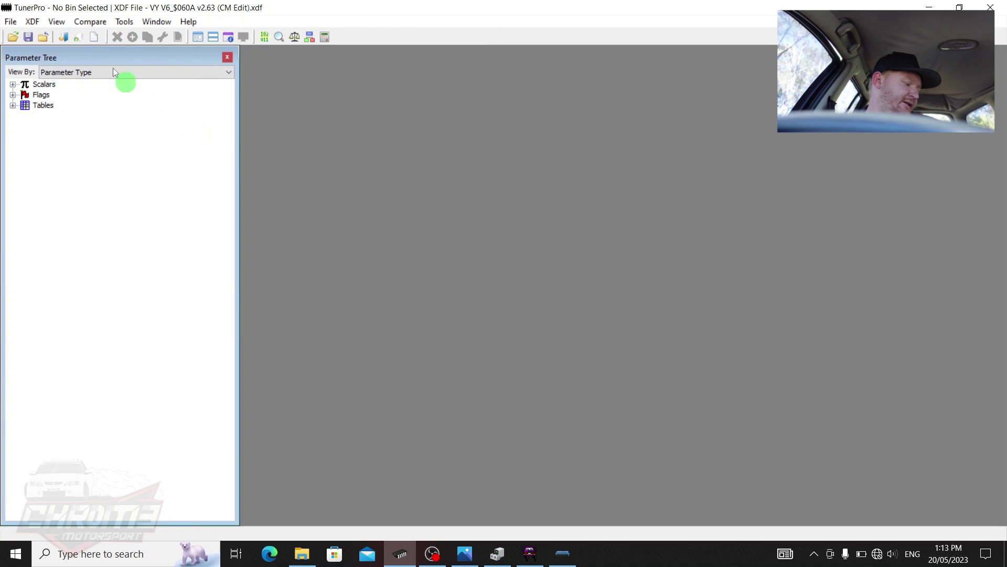
Step: Open the wagstk.bin binary from the Documents folder
{"action": "left_click", "coordinate": [11, 24]}
{"action": "left_click", "coordinate": [31, 36]}
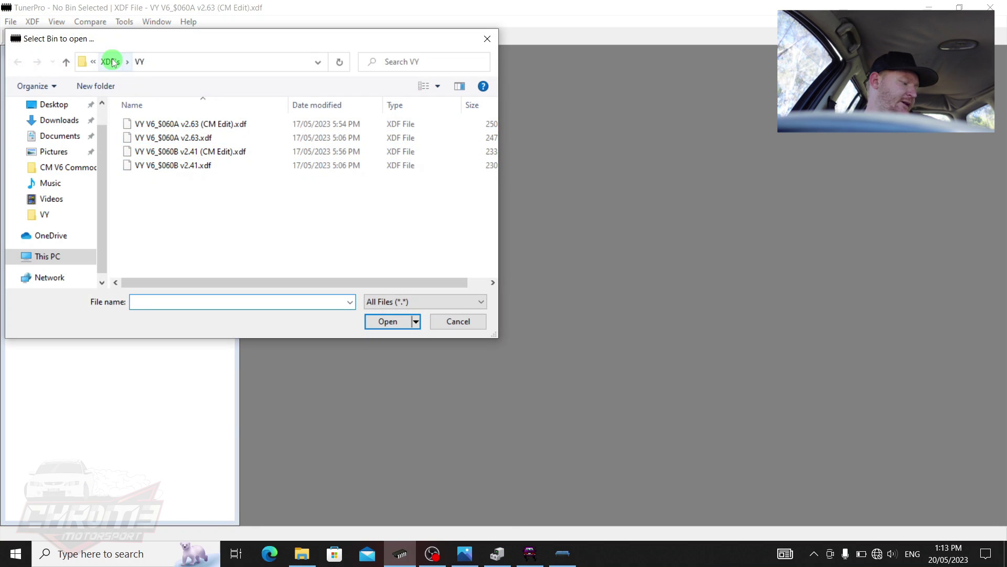
{"action": "left_click", "coordinate": [111, 63]}
{"action": "left_click", "coordinate": [153, 62]}
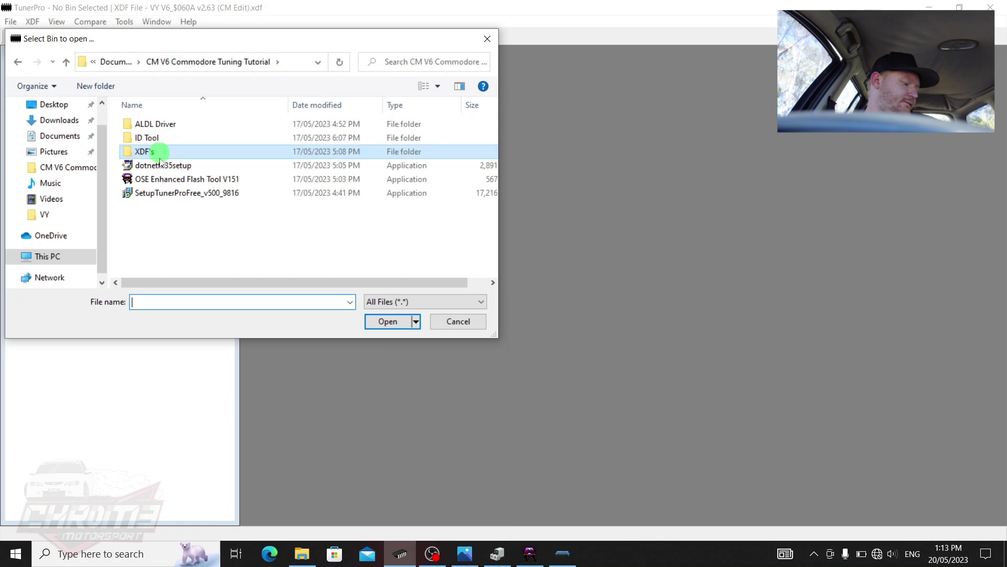
{"action": "left_click", "coordinate": [112, 62]}
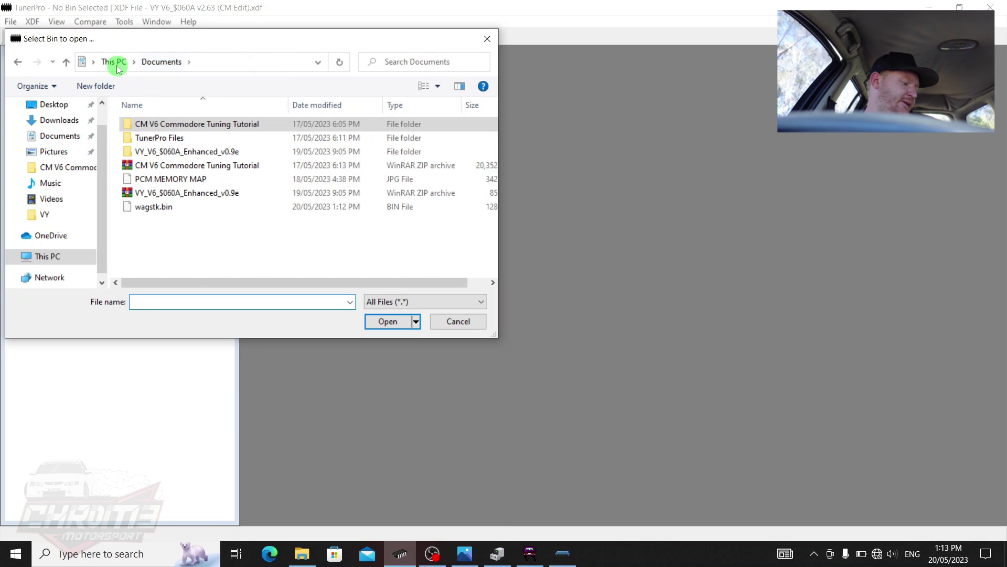
{"action": "double_click", "coordinate": [154, 207]}
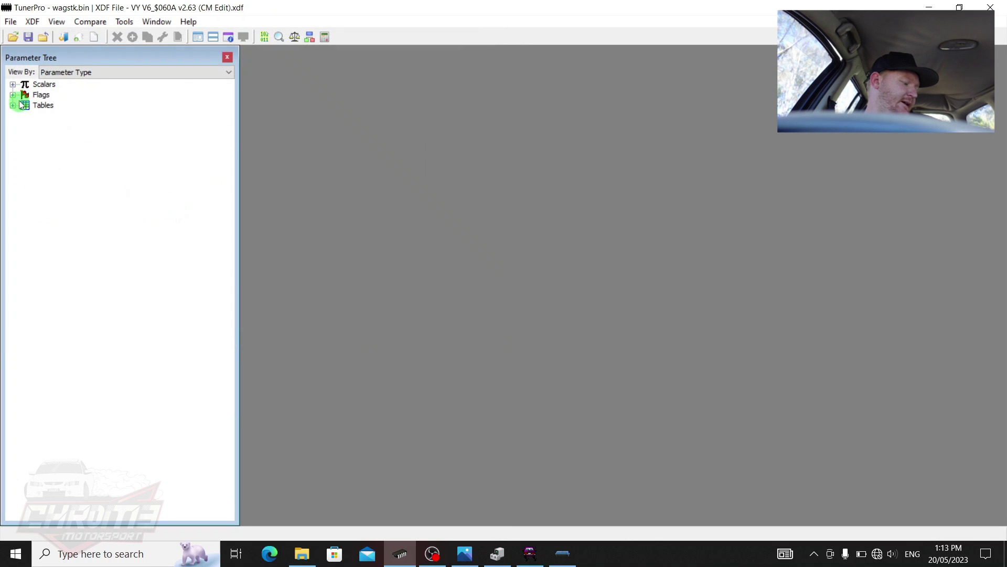
Step: Enable the VATS DISABLE (SET IS OFF) flag and save the parameter change
{"action": "left_click", "coordinate": [13, 95]}
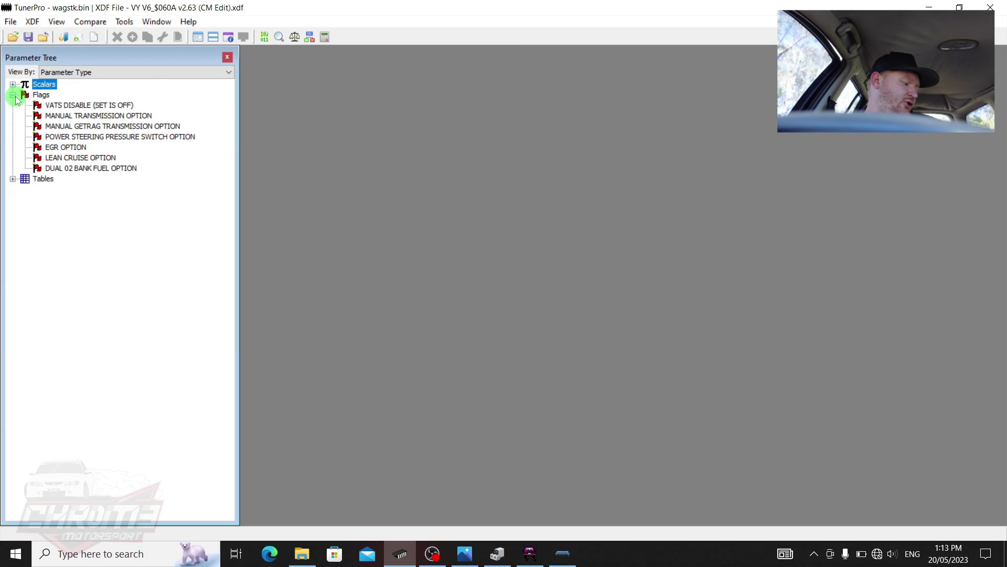
{"action": "double_click", "coordinate": [69, 105]}
{"action": "left_click", "coordinate": [263, 97]}
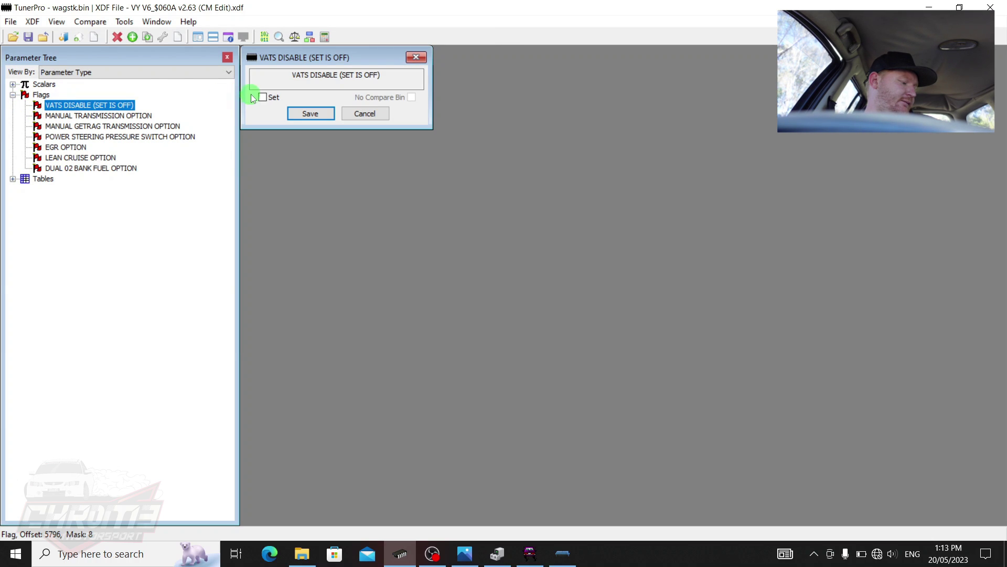
{"action": "left_click", "coordinate": [310, 113]}
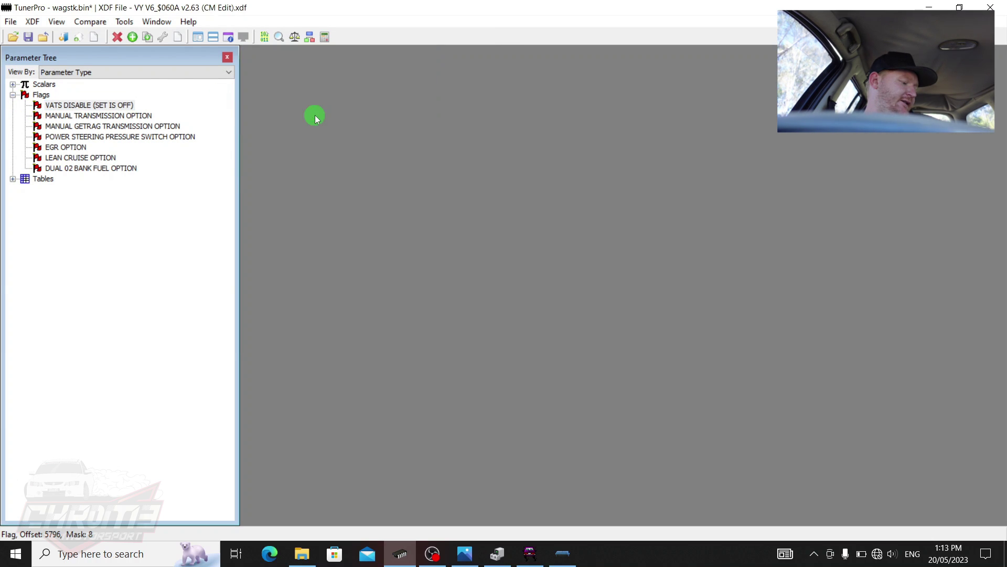
Step: Save the modified bin under the new name wagstkvatrs.bin in Documents
{"action": "left_click", "coordinate": [12, 23]}
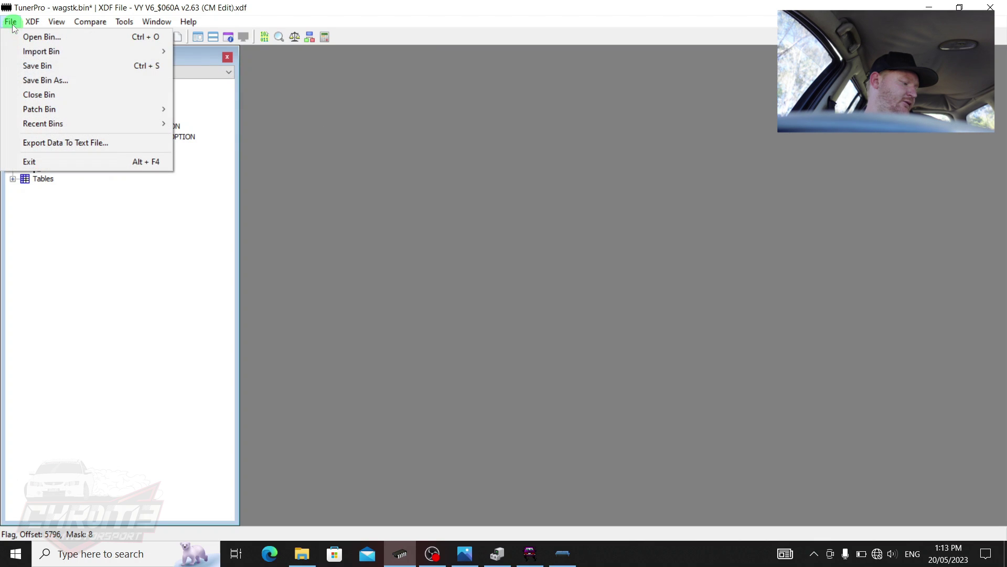
{"action": "left_click", "coordinate": [32, 78]}
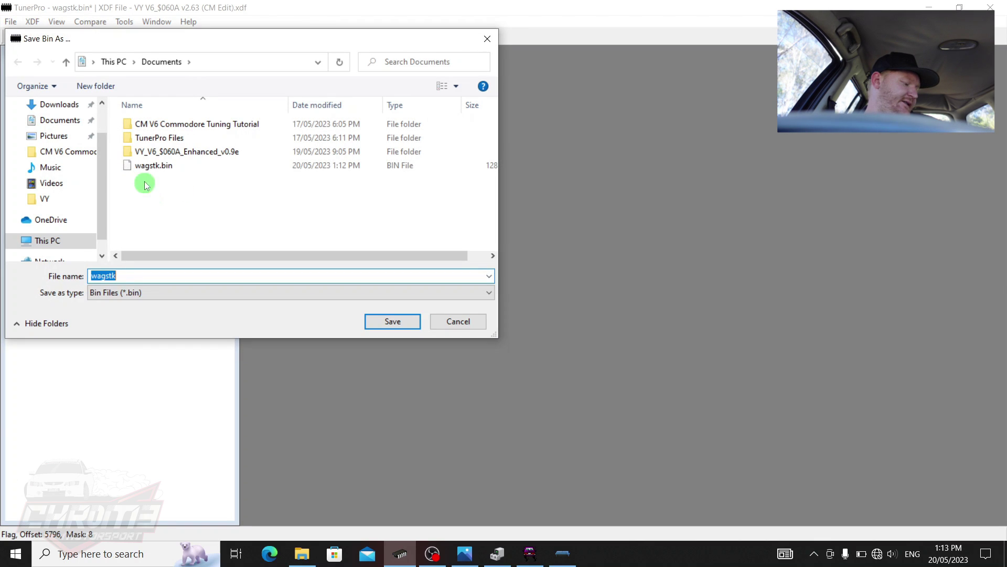
{"action": "left_click", "coordinate": [141, 166]}
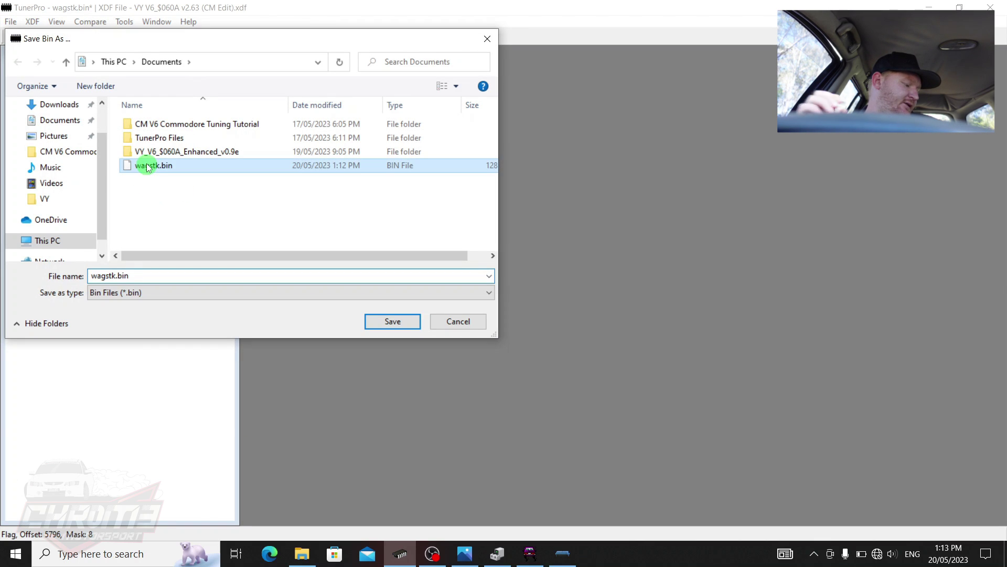
{"action": "left_click", "coordinate": [115, 276]}
{"action": "key", "text": "Home"}
{"action": "key", "text": "Right"}
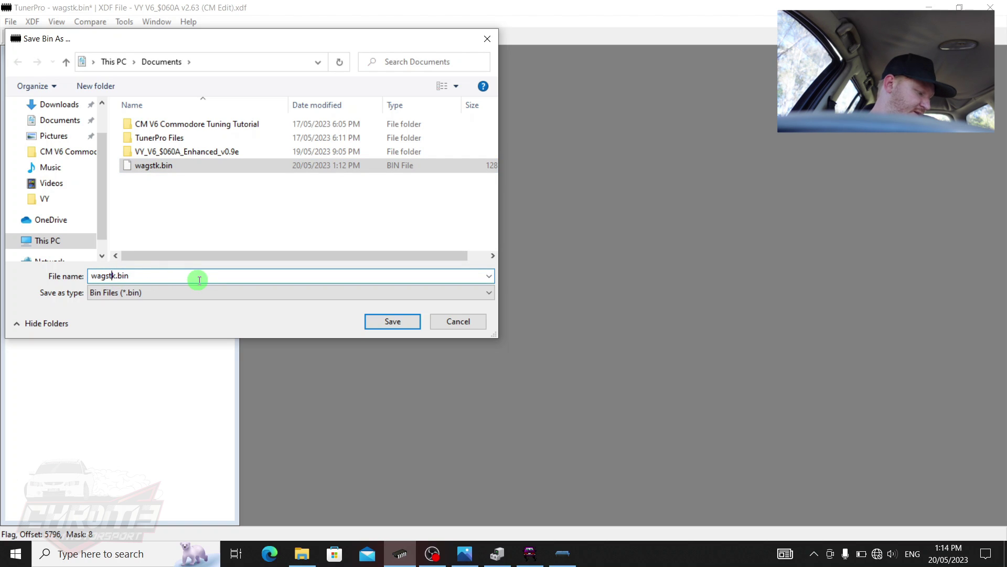
{"action": "type", "text": "vatrs"}
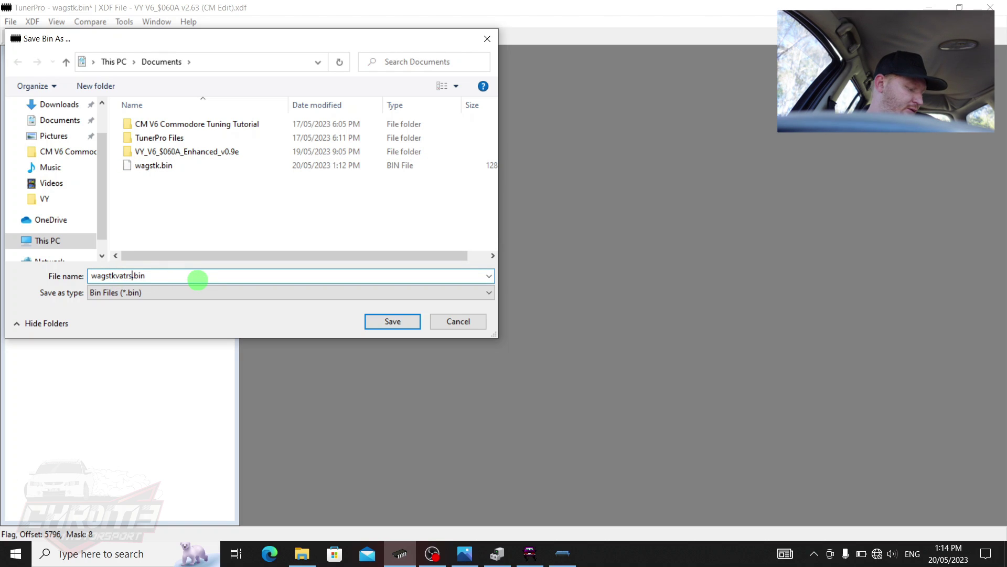
{"action": "left_click", "coordinate": [393, 321]}
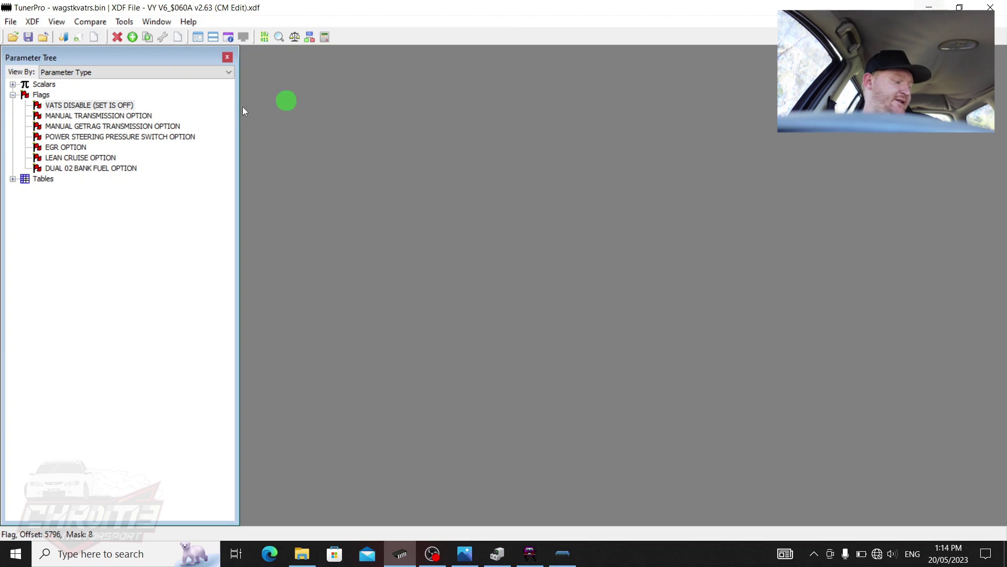
Step: Browse the definition's Tables category, and minimize TunerPro and Memcal ID Tool to return to File Explorer
{"action": "left_click", "coordinate": [12, 179]}
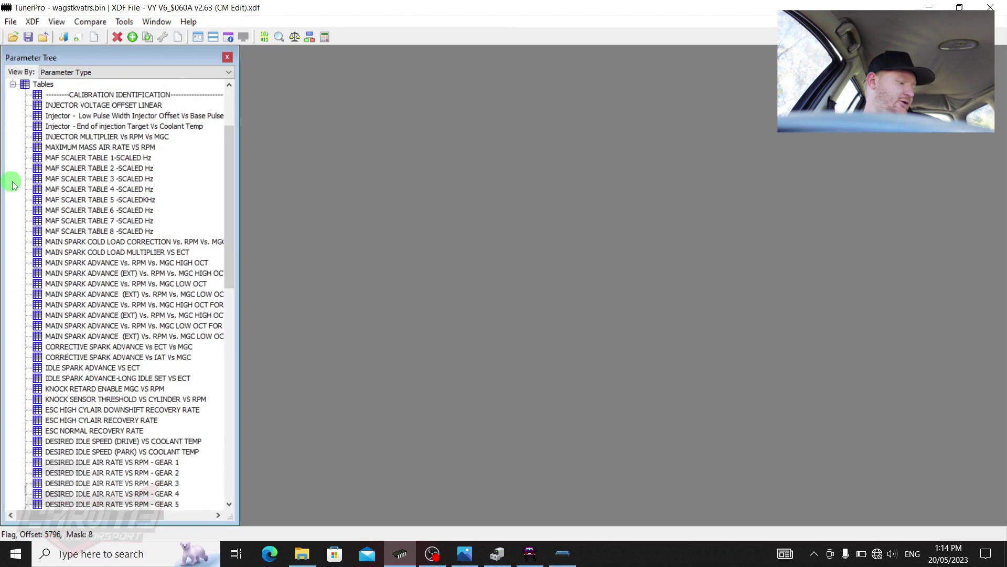
{"action": "left_click_drag", "start_coordinate": [231, 164], "coordinate": [210, 125]}
{"action": "left_click", "coordinate": [932, 6]}
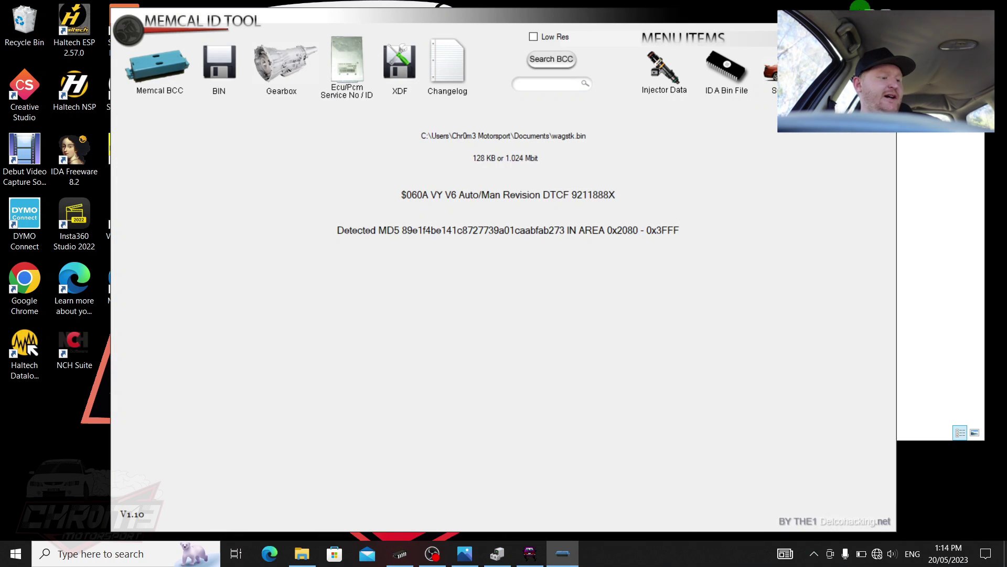
{"action": "left_click", "coordinate": [865, 8]}
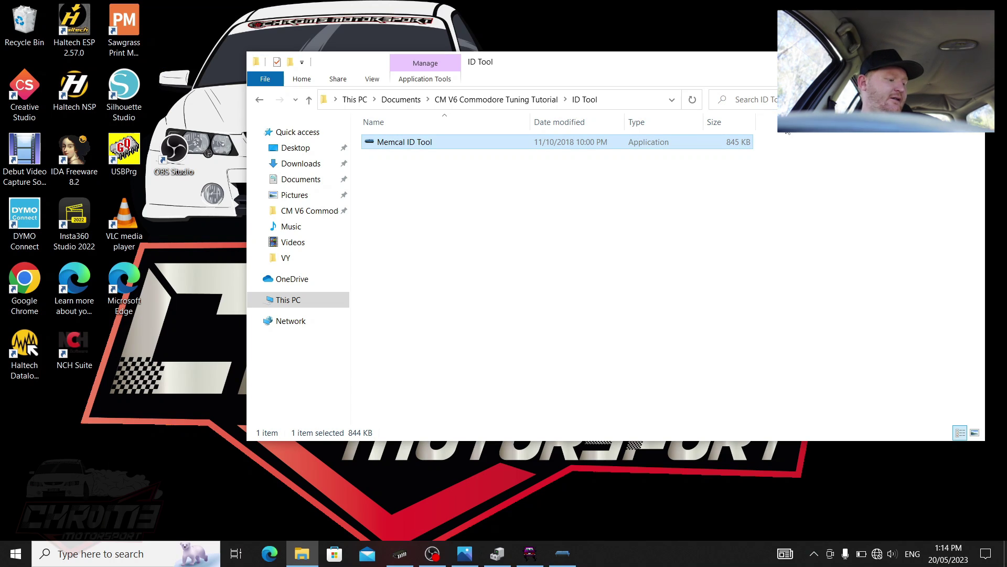
Step: Switch to OSE Enhanced Flash Tool and write the calibration from wagstkvatrs.bin to the PCM, accepting the risk warning
{"action": "left_click", "coordinate": [524, 551]}
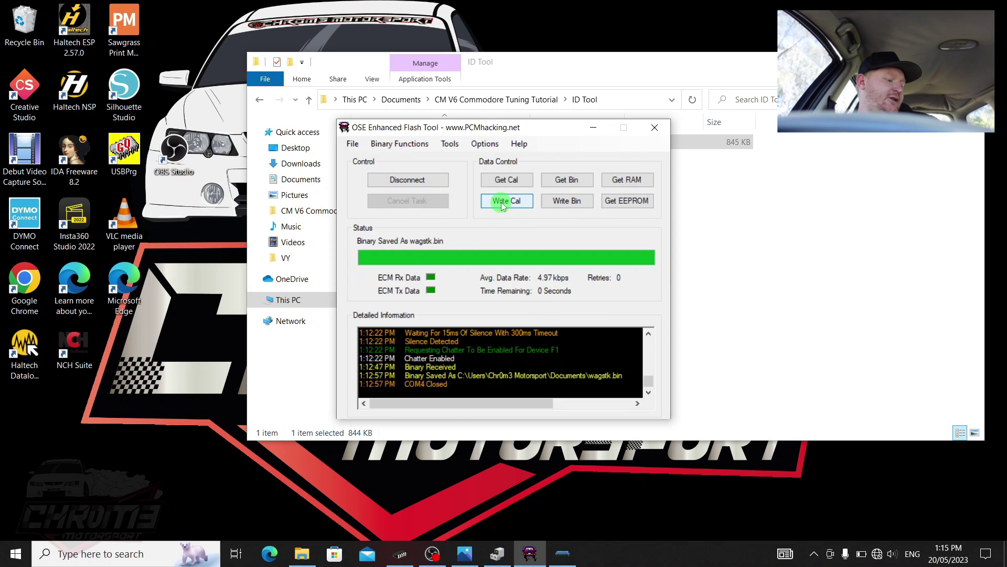
{"action": "left_click", "coordinate": [502, 204]}
{"action": "left_click", "coordinate": [540, 322]}
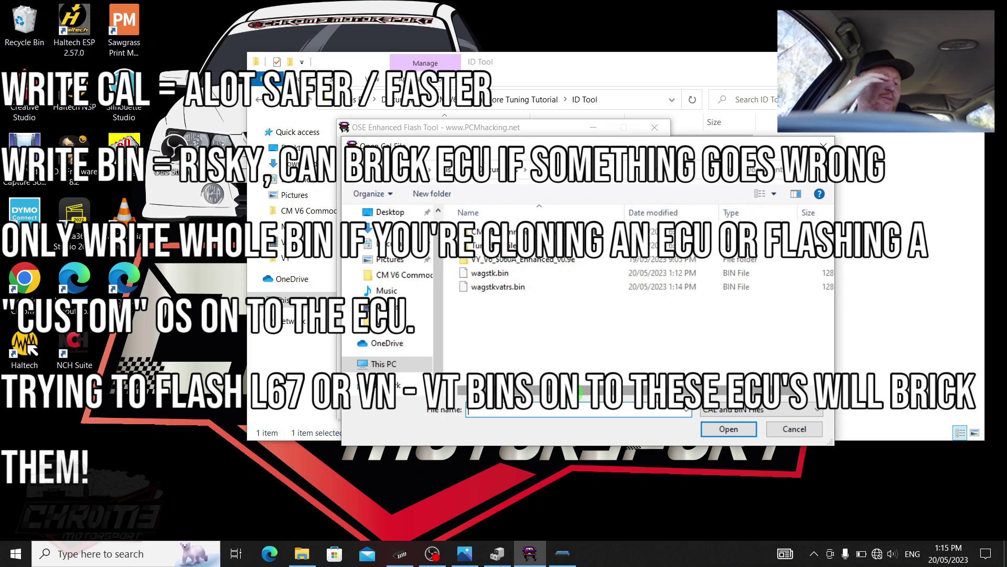
{"action": "left_click_drag", "start_coordinate": [608, 392], "coordinate": [630, 394]}
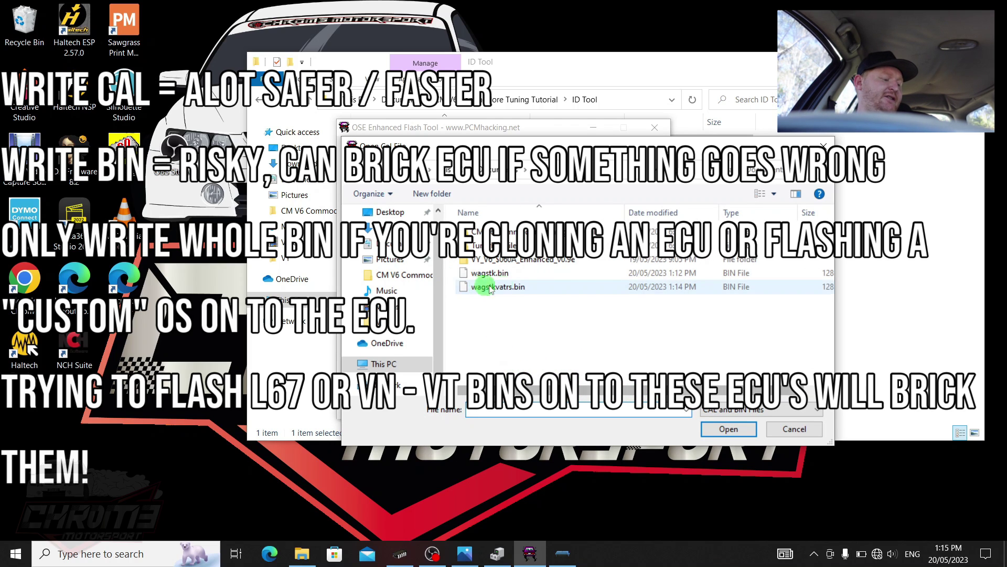
{"action": "left_click", "coordinate": [549, 390]}
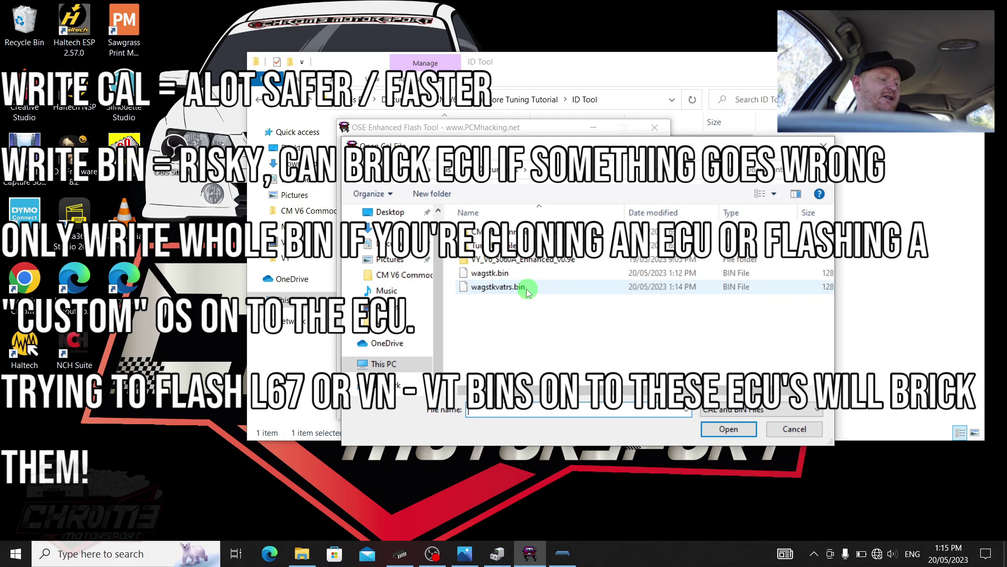
{"action": "left_click", "coordinate": [546, 293]}
{"action": "double_click", "coordinate": [545, 292]}
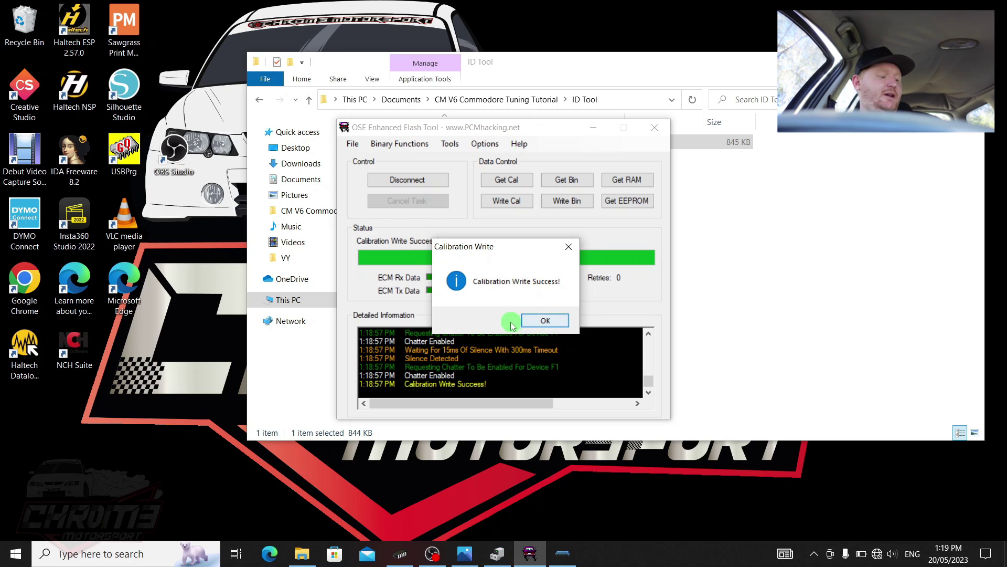
{"action": "left_click", "coordinate": [543, 324]}
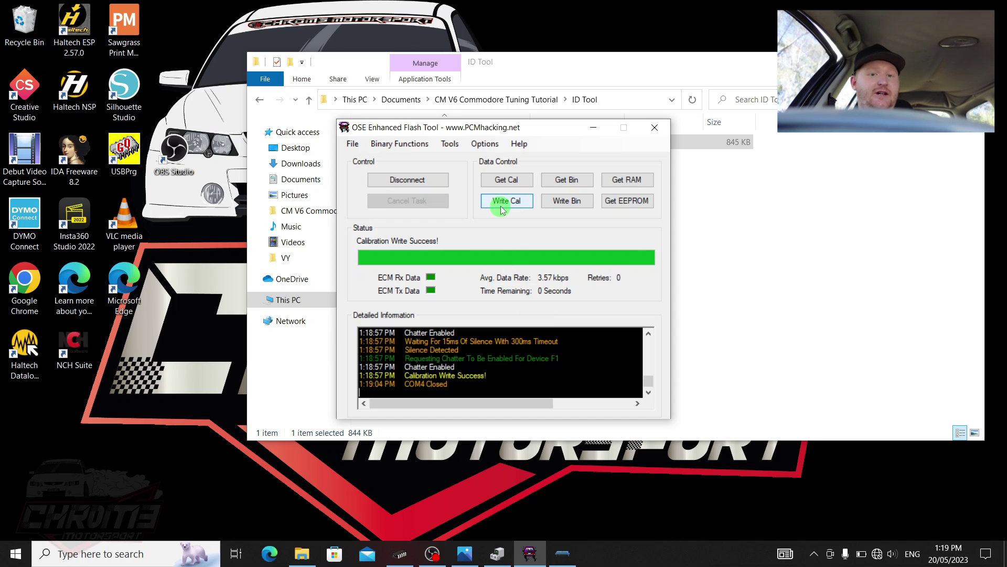
Step: Start another calibration write from wagstkvatrs.bin and cancel the task partway through to simulate an interrupted flash
{"action": "left_click", "coordinate": [503, 208]}
{"action": "left_click", "coordinate": [546, 324]}
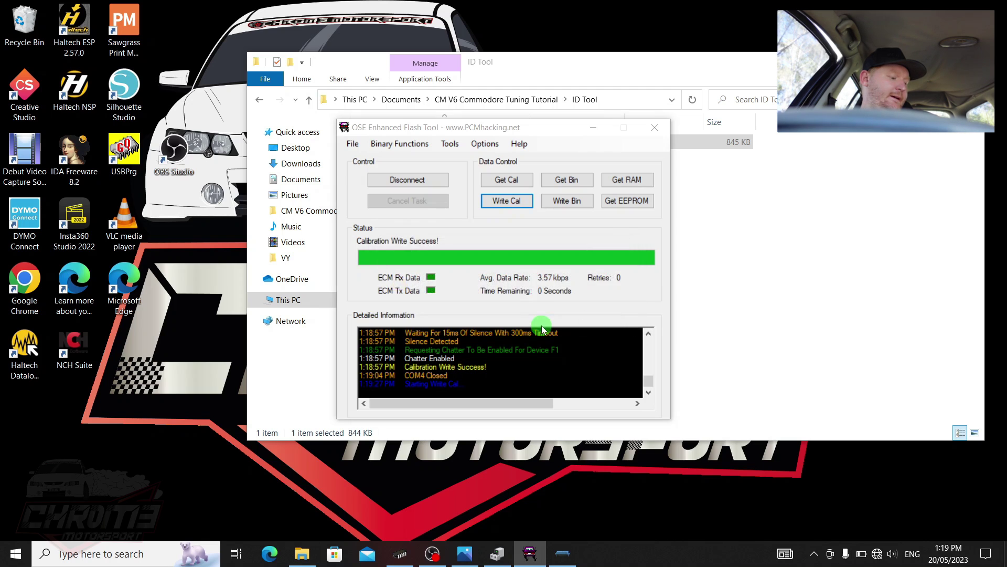
{"action": "double_click", "coordinate": [508, 287]}
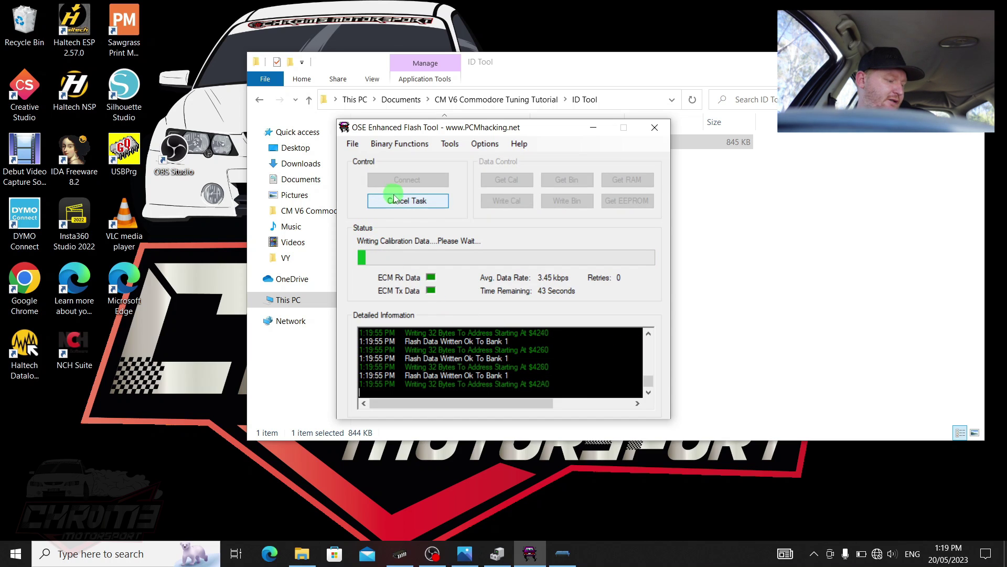
{"action": "left_click", "coordinate": [402, 202]}
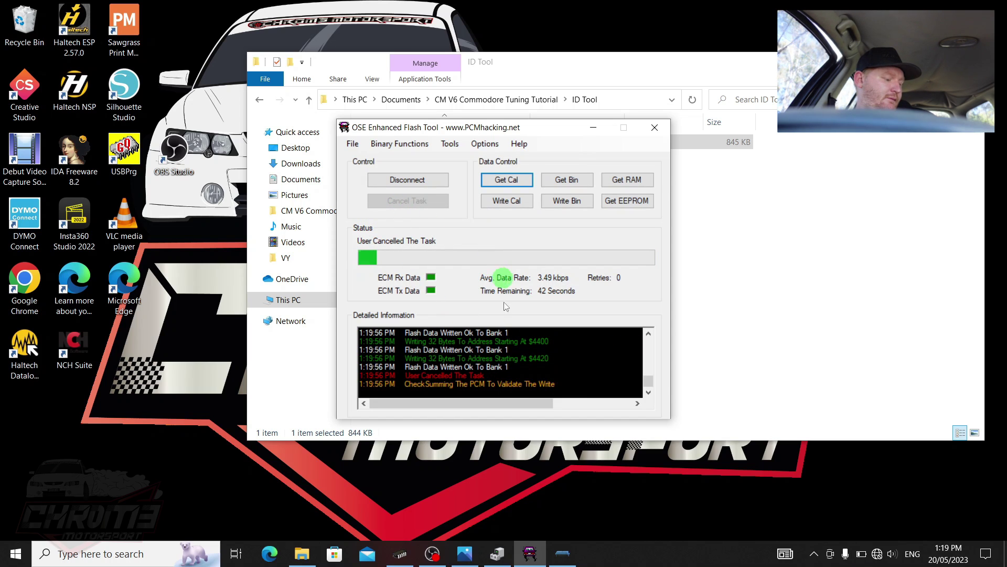
{"action": "left_click", "coordinate": [510, 341]}
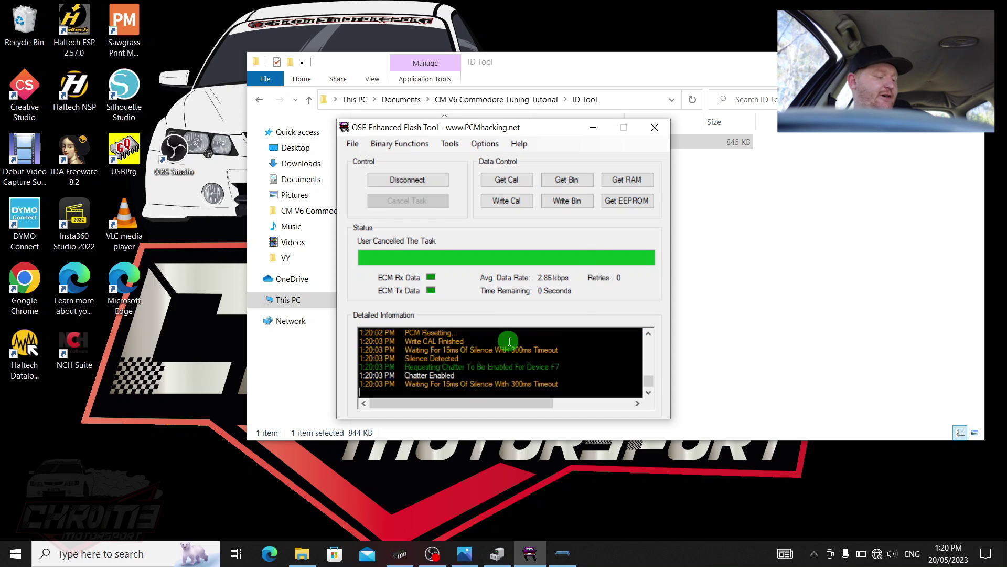
{"action": "left_click", "coordinate": [546, 320]}
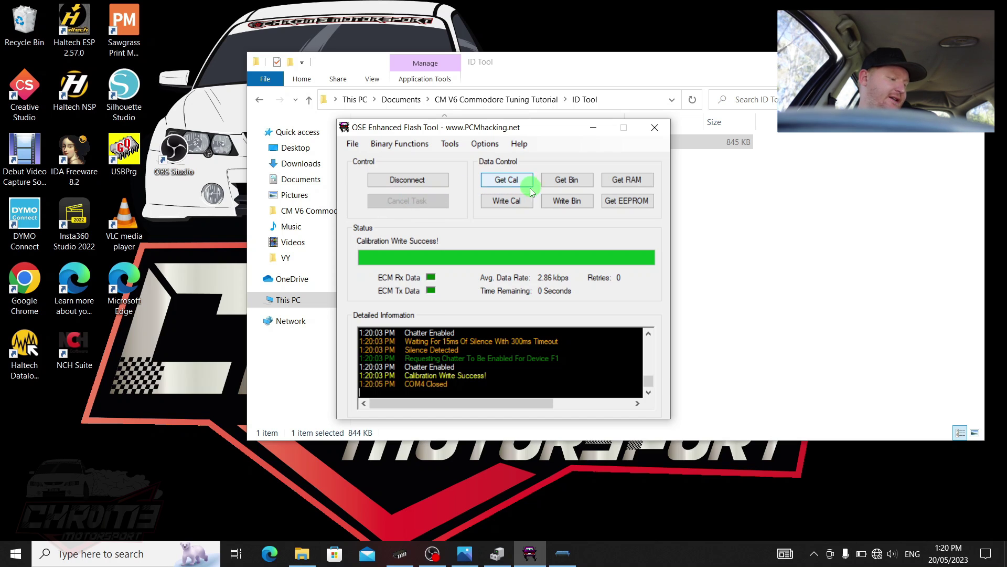
Step: Start the wagstkvatrs.bin calibration write again and close the flash tool while it is writing
{"action": "left_click", "coordinate": [506, 200]}
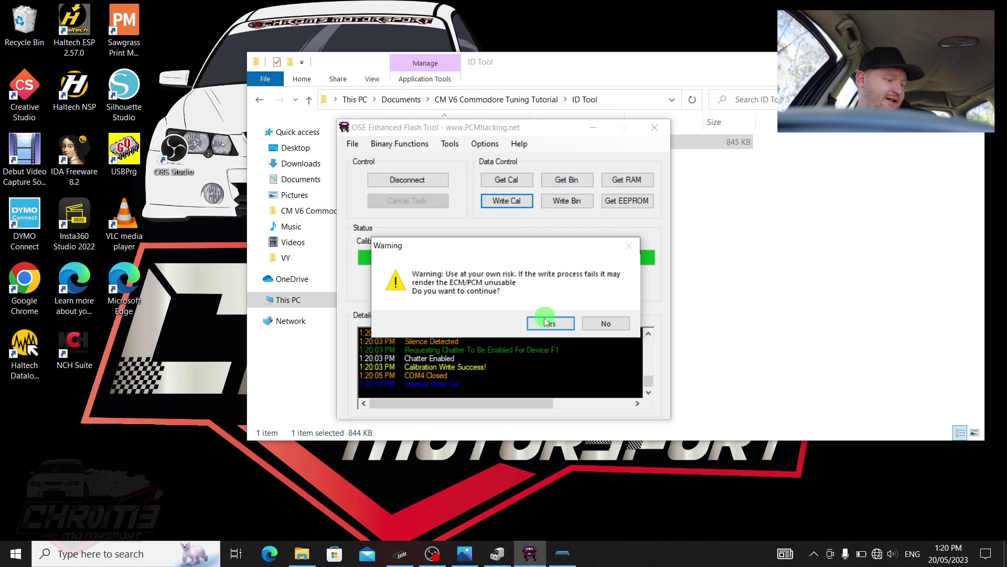
{"action": "left_click", "coordinate": [550, 323]}
{"action": "double_click", "coordinate": [500, 290]}
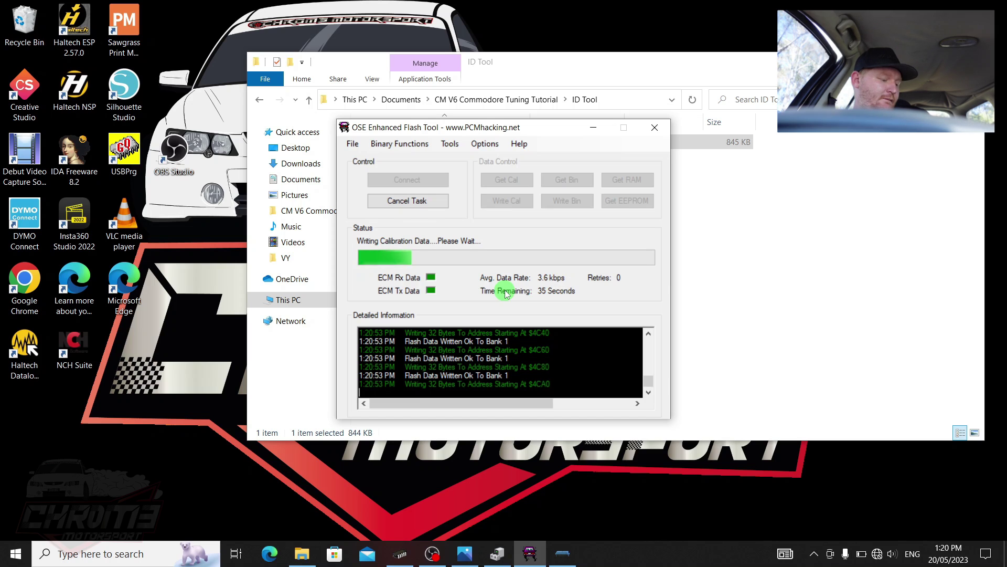
{"action": "left_click", "coordinate": [659, 125]}
{"action": "left_click", "coordinate": [577, 311]}
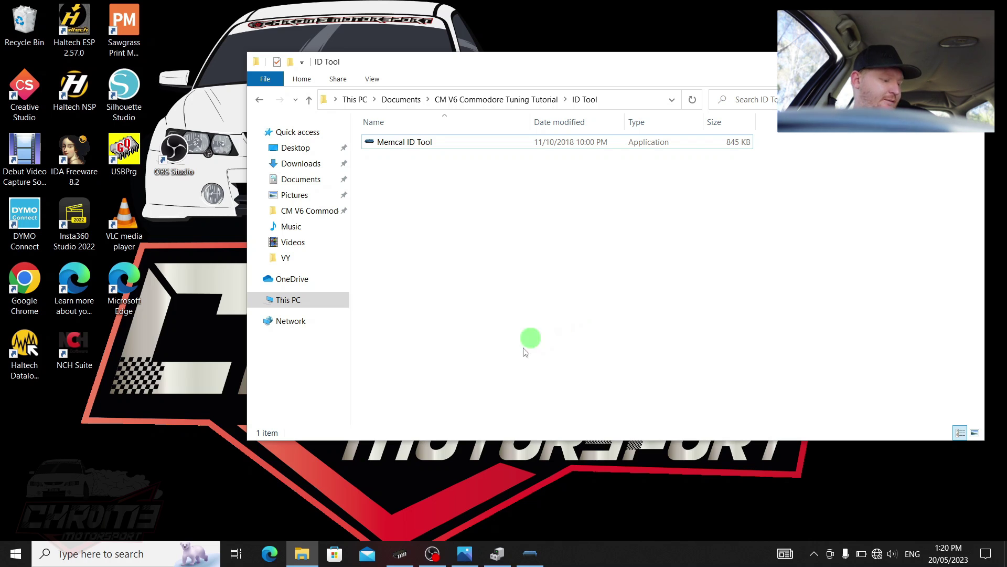
Step: Go up to the CM V6 Commodore Tuning Tutorial folder and relaunch OSE Enhanced Flash Tool
{"action": "key", "text": "BackSpace"}
{"action": "left_click", "coordinate": [410, 200]}
{"action": "double_click", "coordinate": [410, 201]}
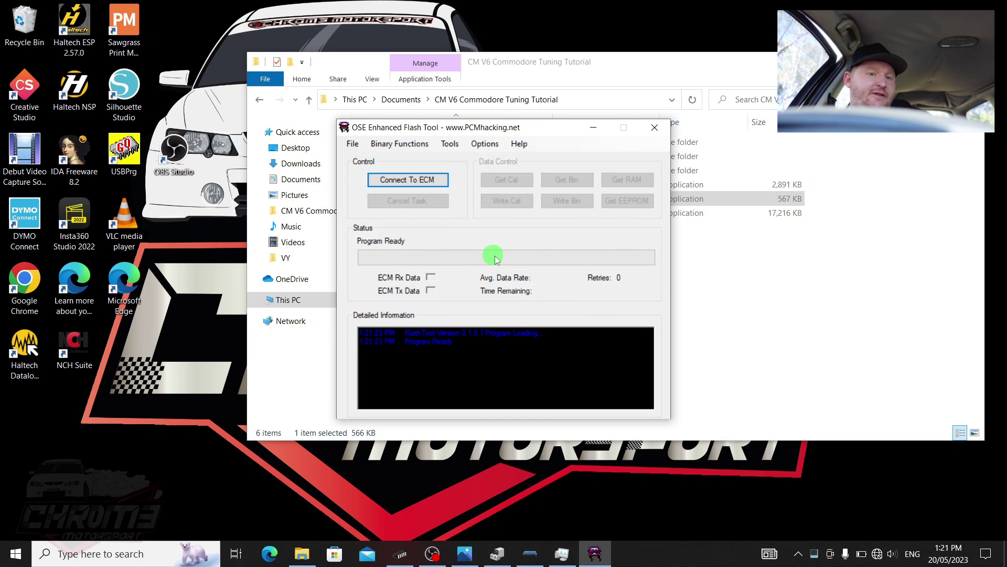
Step: Set the preferences to vehicle Flash PCM in Vehicle and interface USB ALDL, with Flash PCM Auto Fix Checksum enabled
{"action": "left_click", "coordinate": [485, 144]}
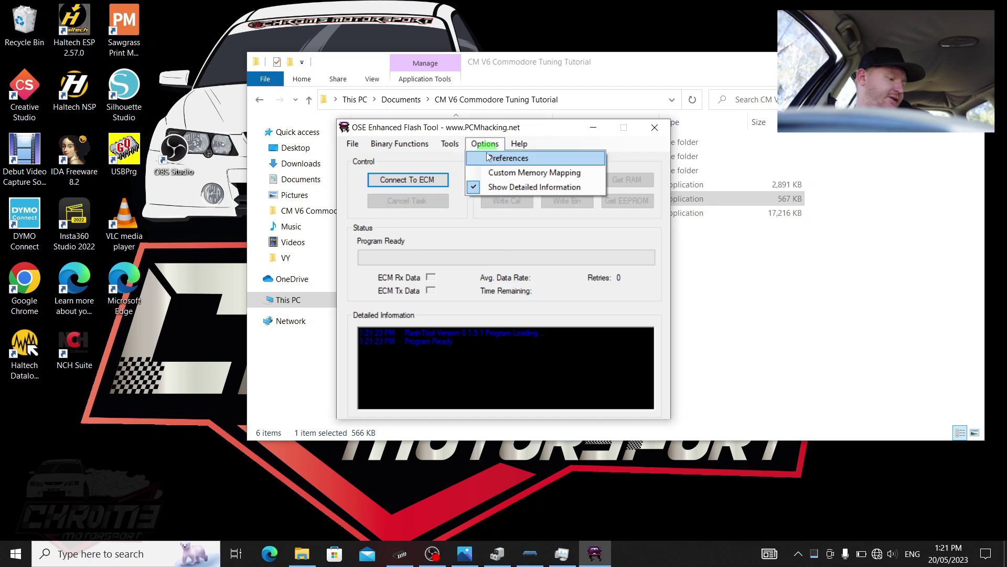
{"action": "left_click", "coordinate": [488, 158]}
{"action": "left_click", "coordinate": [472, 153]}
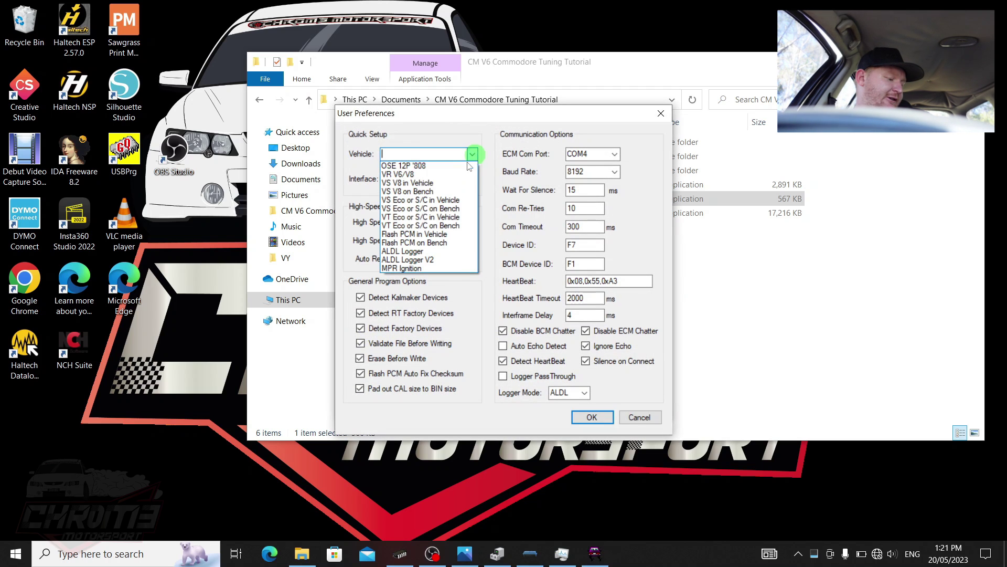
{"action": "left_click", "coordinate": [432, 234]}
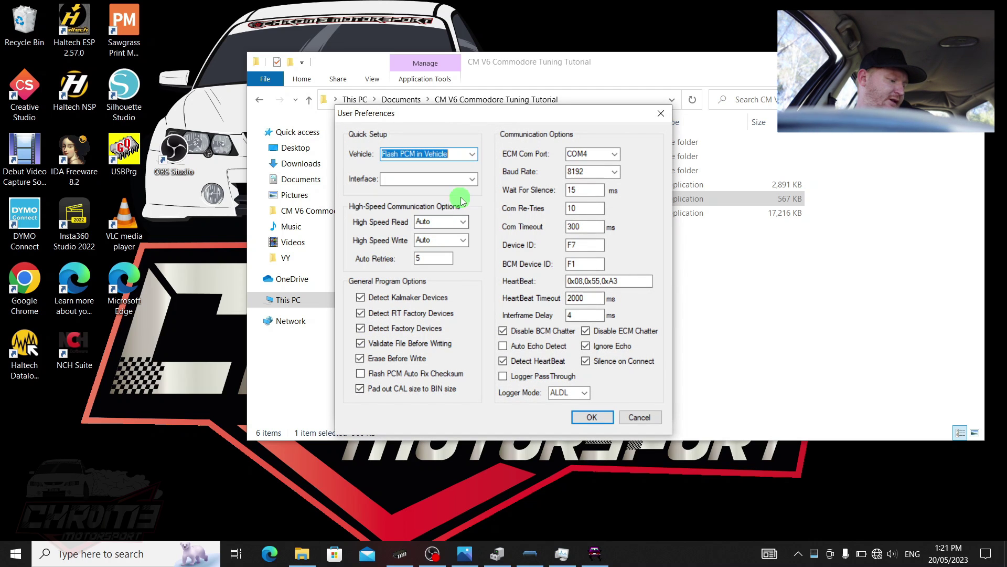
{"action": "left_click", "coordinate": [472, 178]}
{"action": "left_click", "coordinate": [436, 195]}
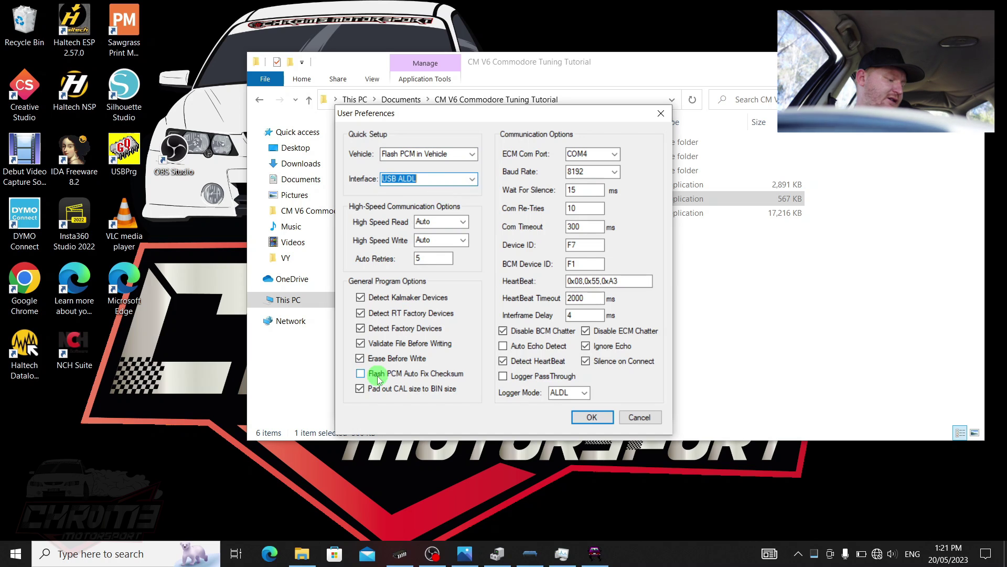
{"action": "left_click", "coordinate": [361, 374]}
{"action": "left_click", "coordinate": [590, 417]}
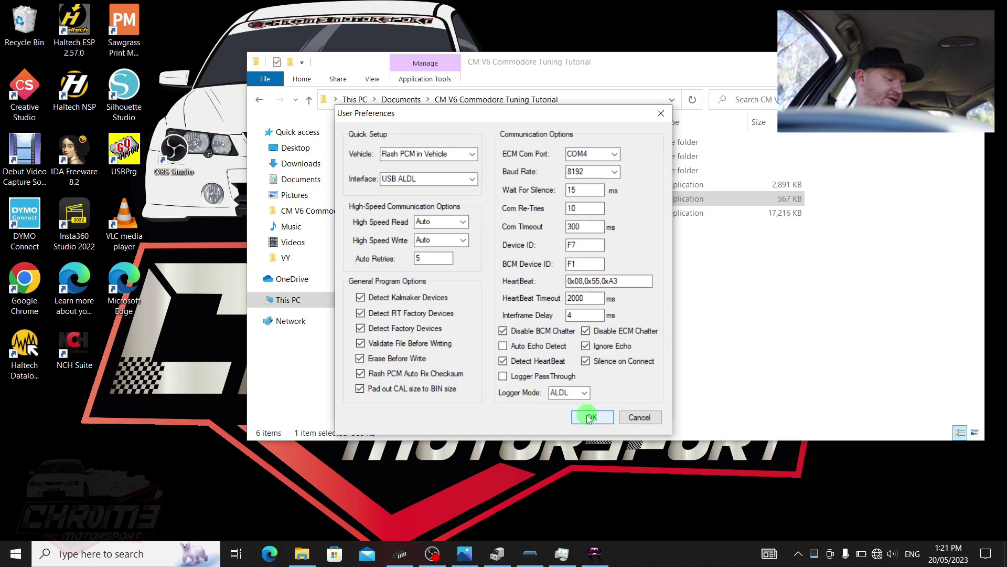
Step: Connect to the ECM, retrying the connection, and write the calibration from wagstkvatrs.bin to it, accepting the risk warning
{"action": "left_click", "coordinate": [407, 180]}
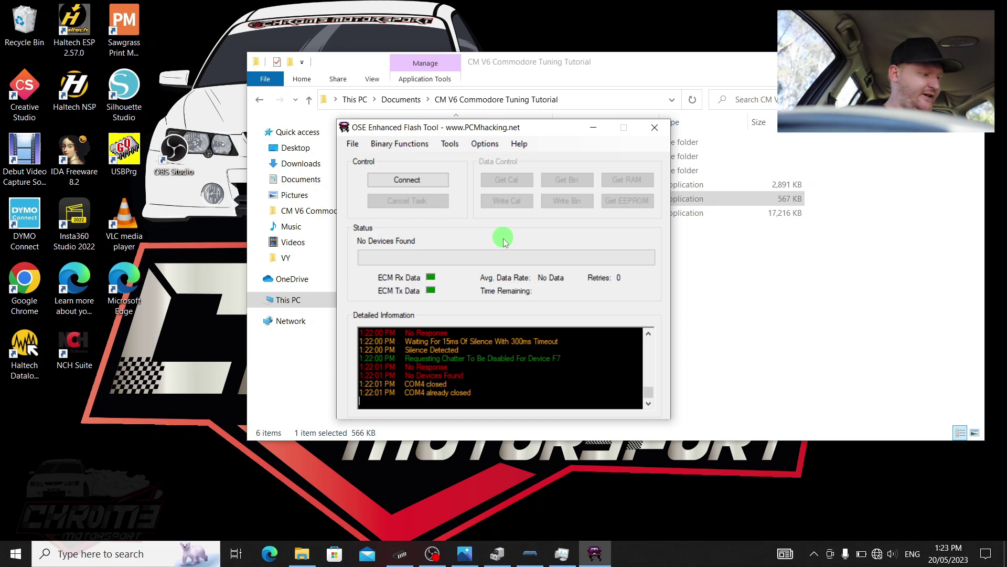
{"action": "left_click", "coordinate": [399, 184]}
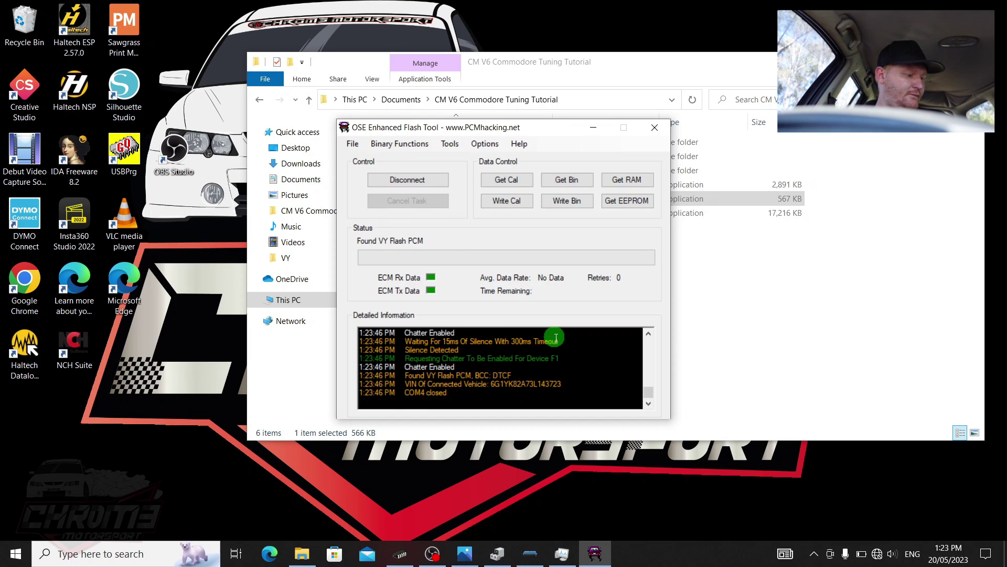
{"action": "left_click", "coordinate": [510, 201]}
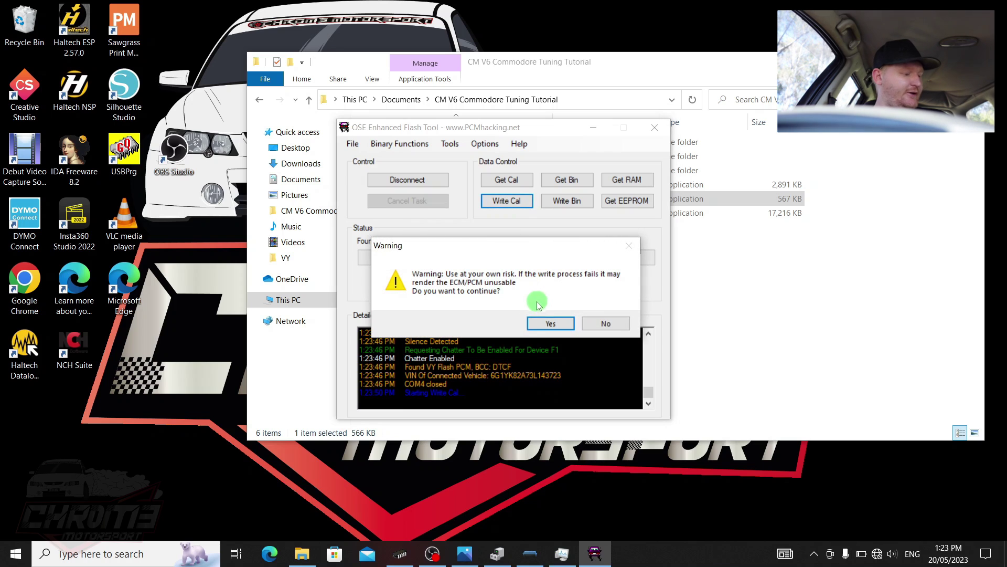
{"action": "left_click", "coordinate": [550, 323]}
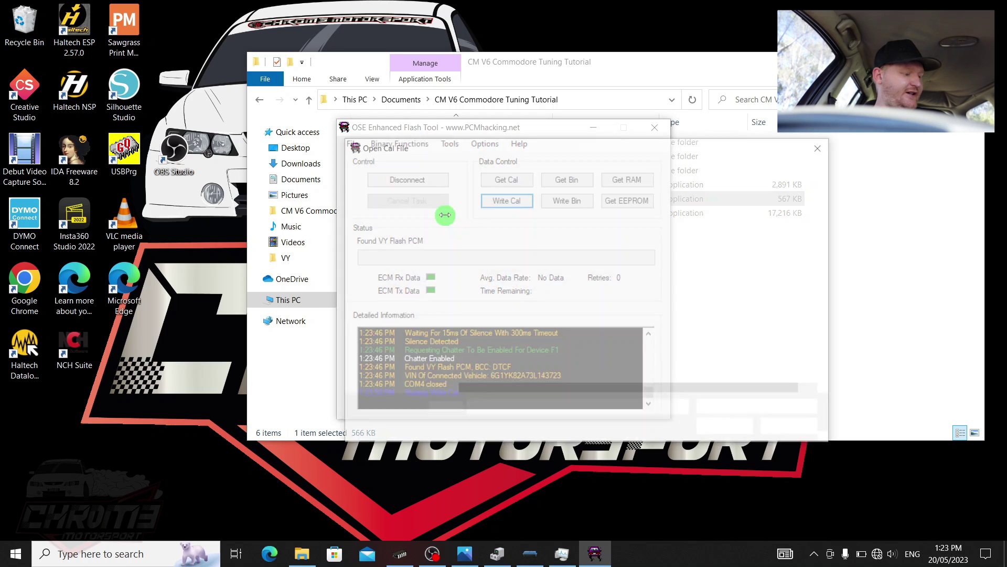
{"action": "double_click", "coordinate": [489, 297]}
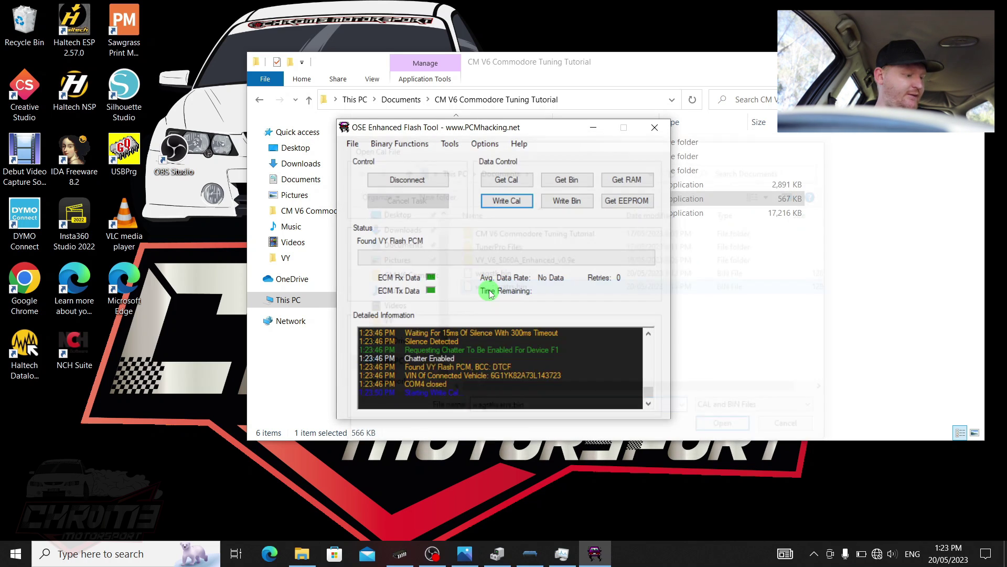